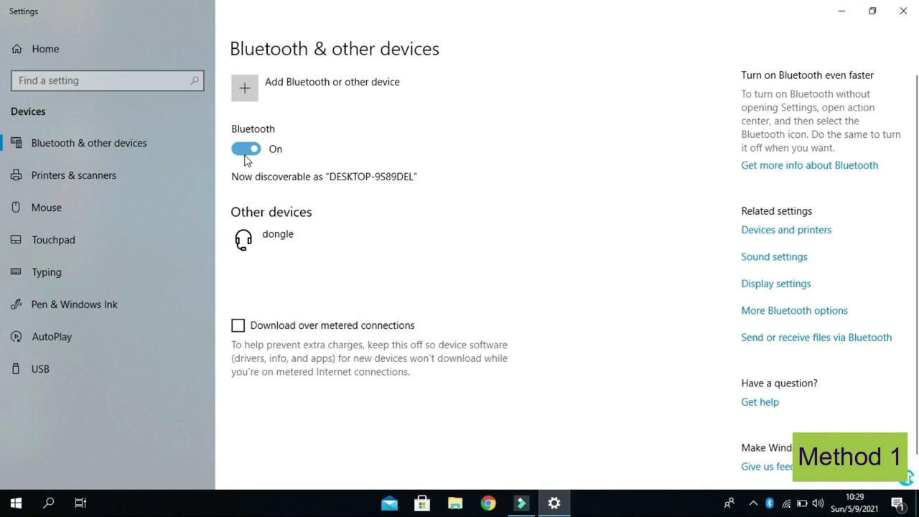
Toggle Bluetooth off and back on, then add the P47 headphones as a Bluetooth device.
left_click(246, 154)
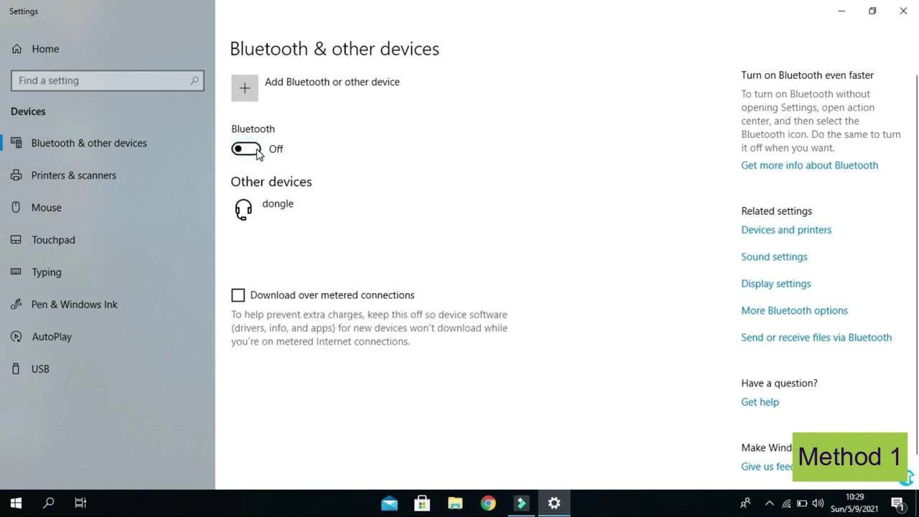
left_click(257, 153)
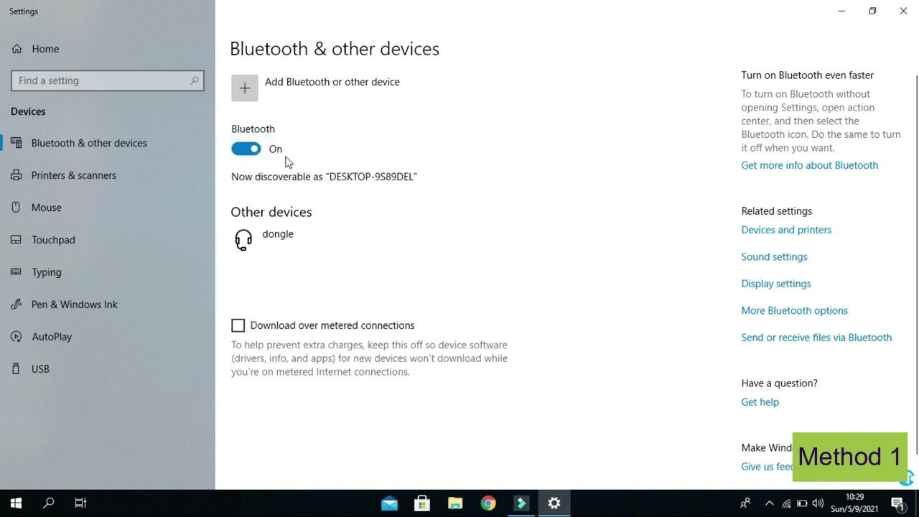
left_click(247, 91)
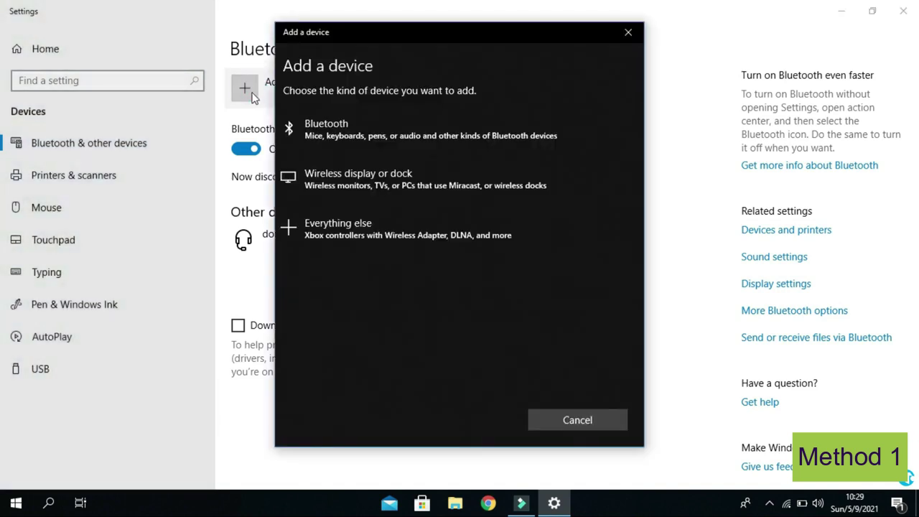
left_click(339, 121)
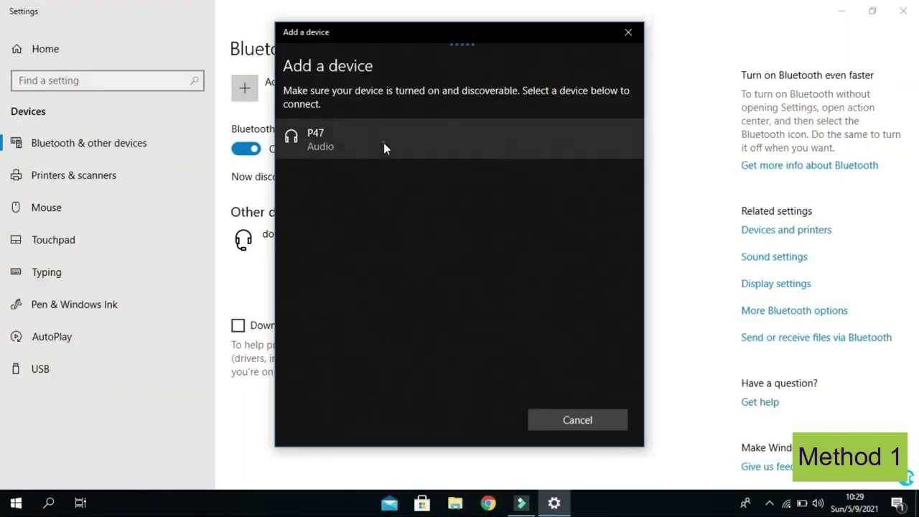
left_click(388, 146)
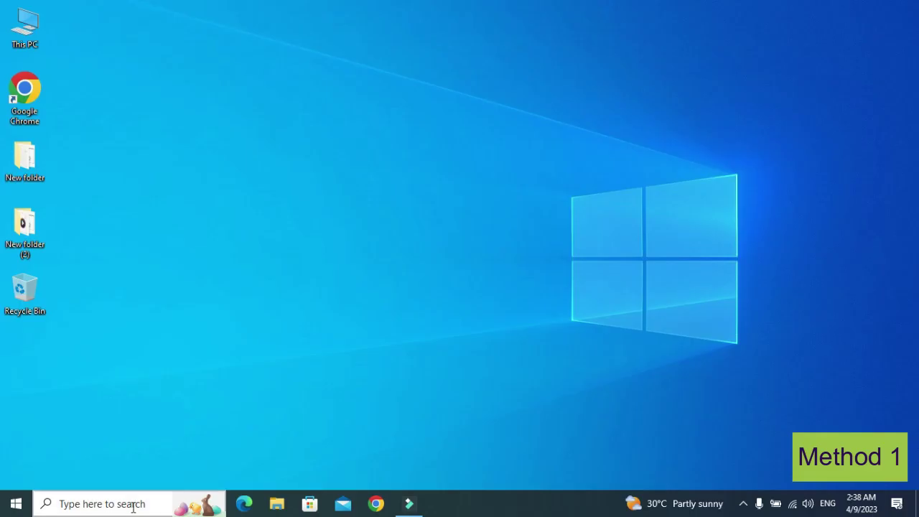
Open the Run box through Windows search and enter services.msc in it.
left_click(118, 504)
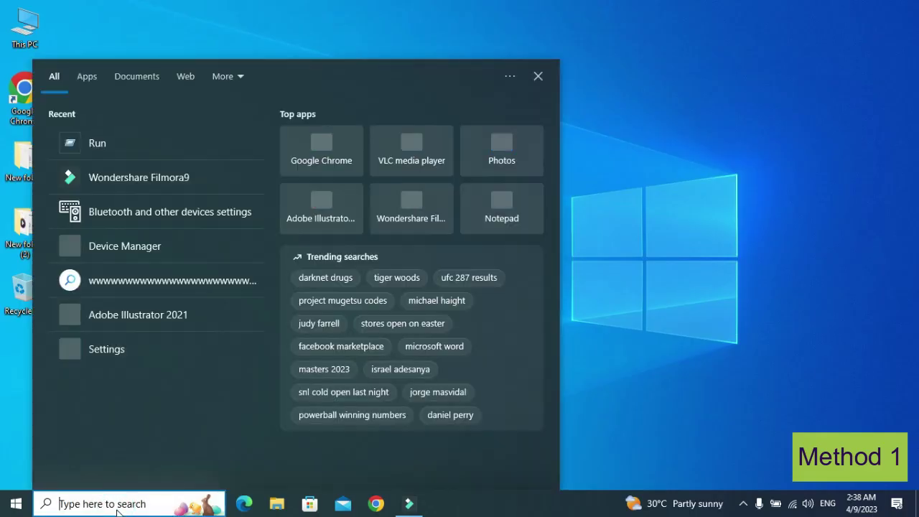
type("run")
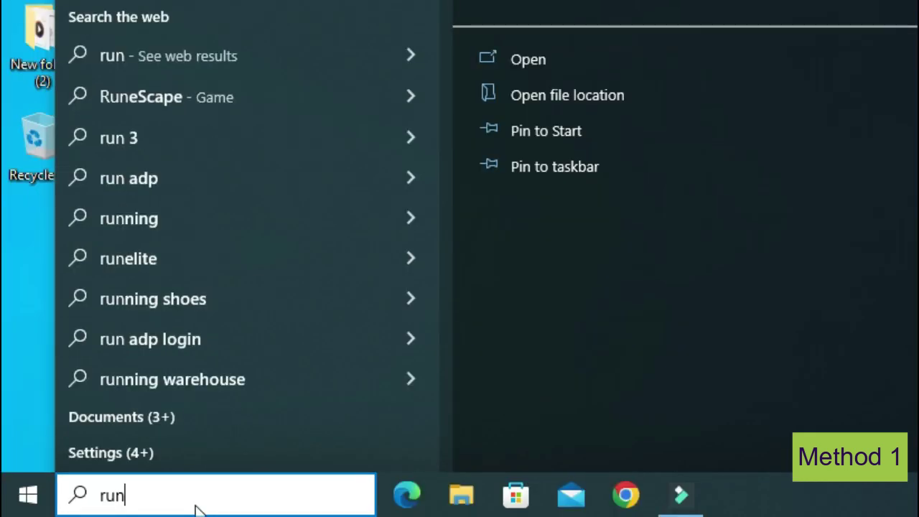
key("Return")
type("ser")
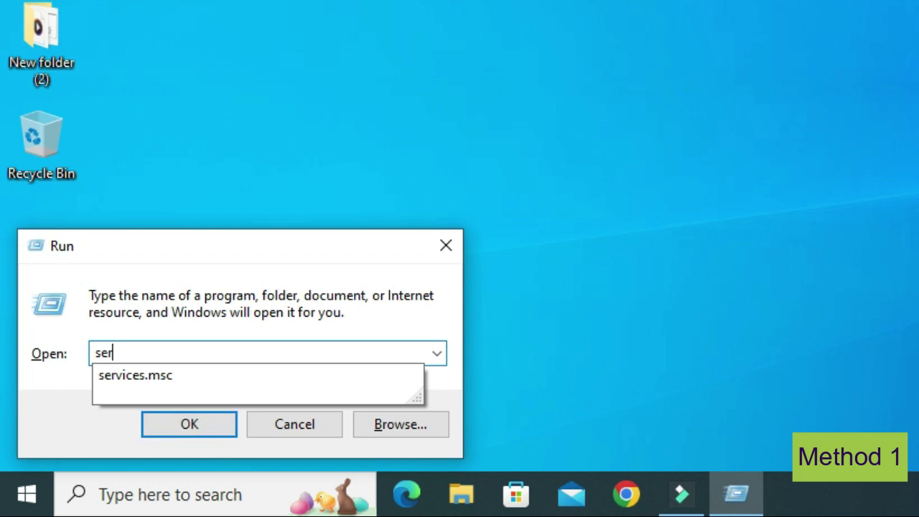
type("vices.msc")
Set Bluetooth Support Service to Automatic startup, start it, save, and close Services.
left_click(174, 433)
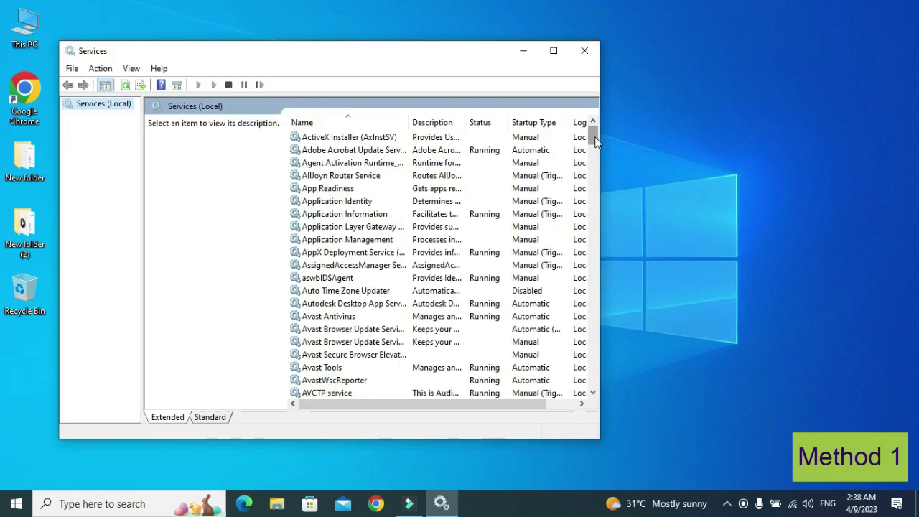
left_click_drag(596, 141, 596, 161)
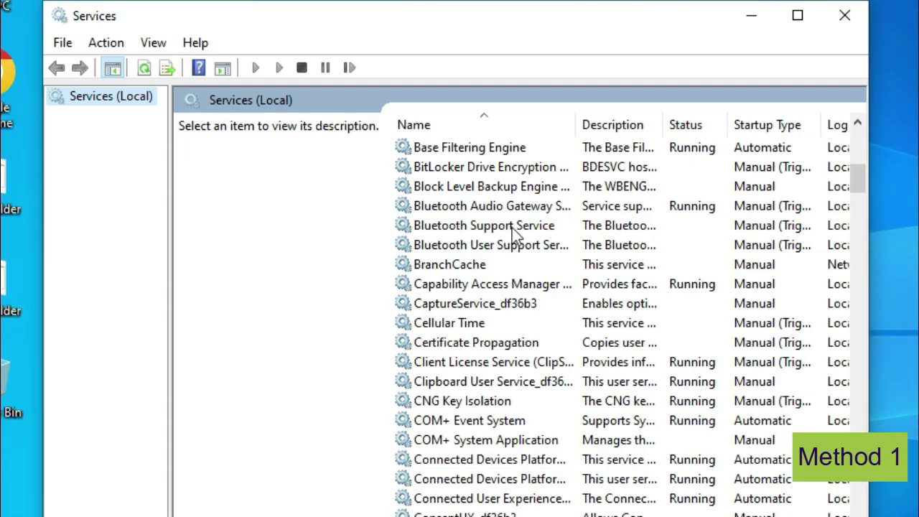
double_click(513, 227)
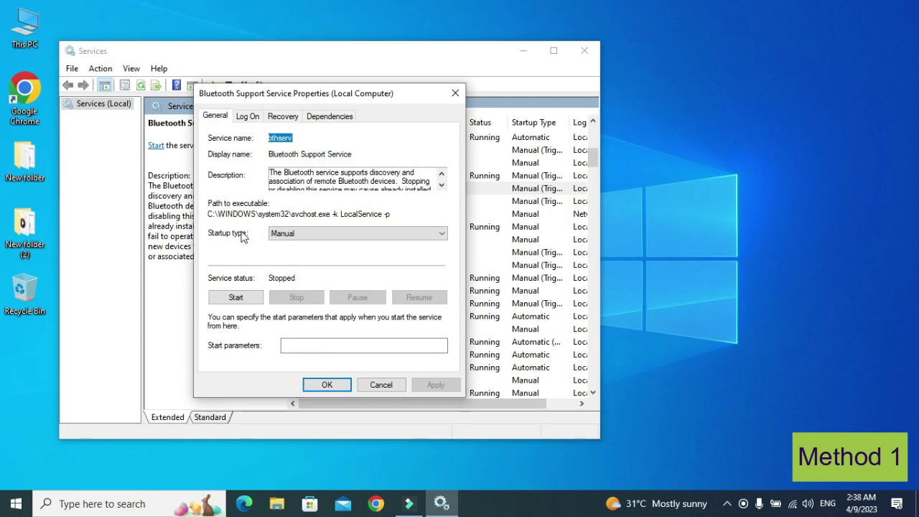
left_click(424, 238)
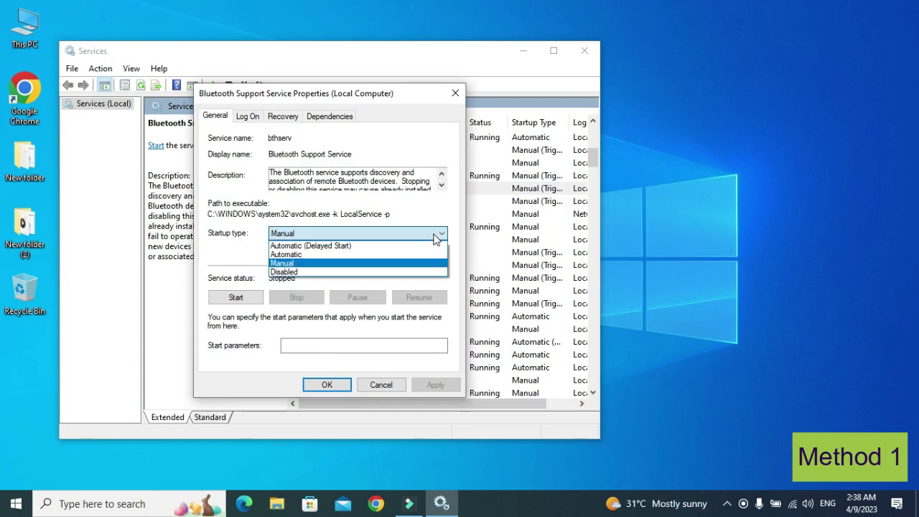
left_click(398, 255)
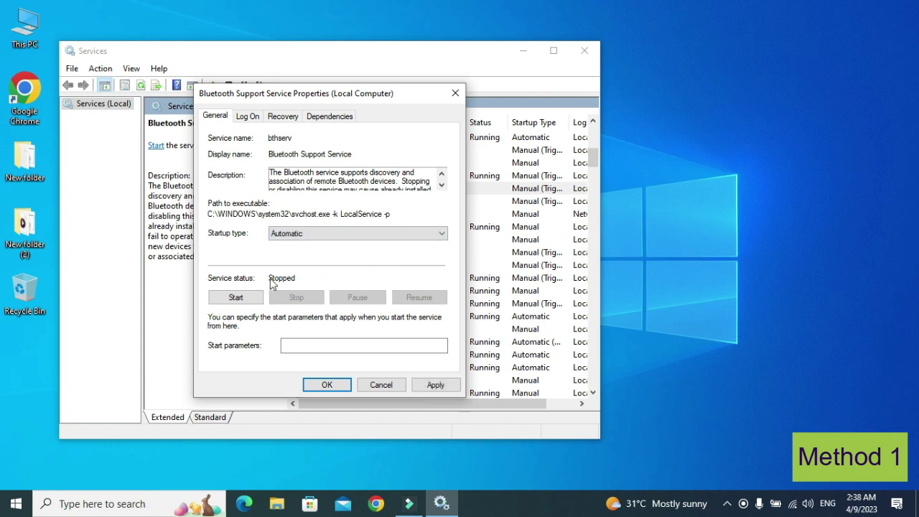
left_click(237, 300)
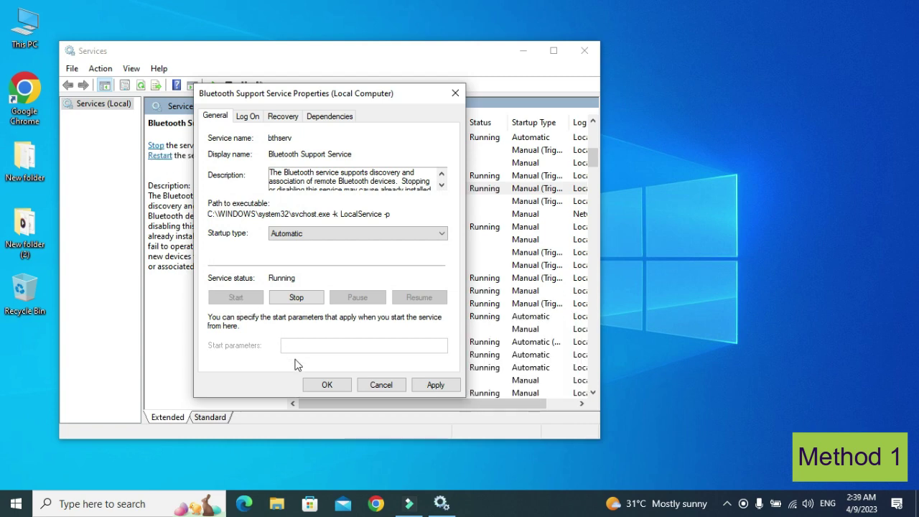
left_click(323, 385)
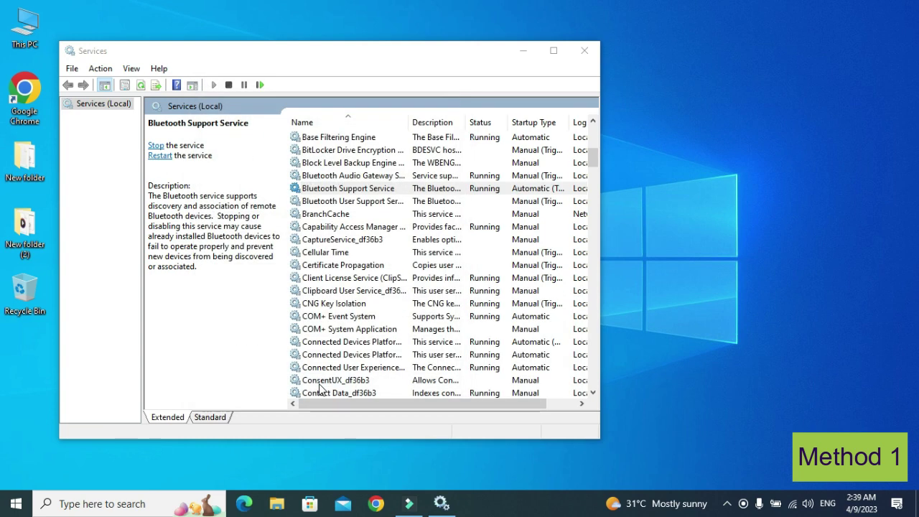
left_click(586, 52)
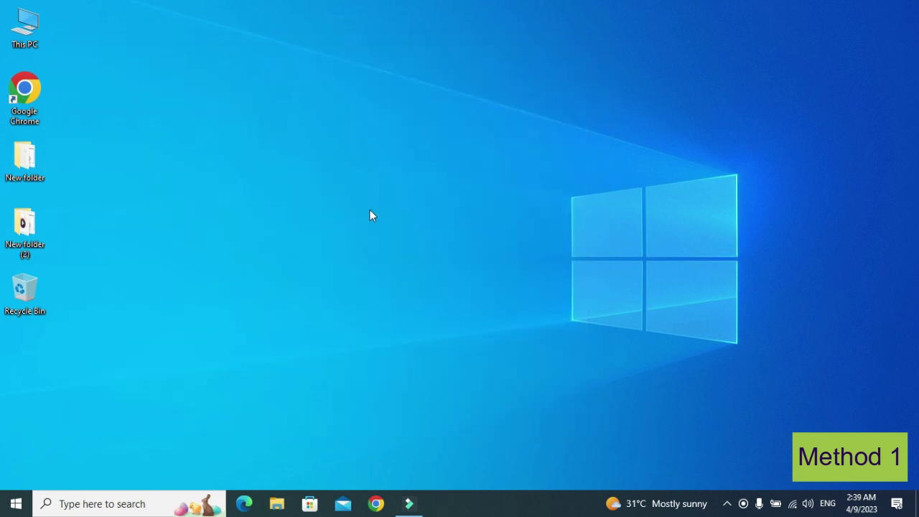
Restart the computer from the Start menu's Power options.
left_click(16, 505)
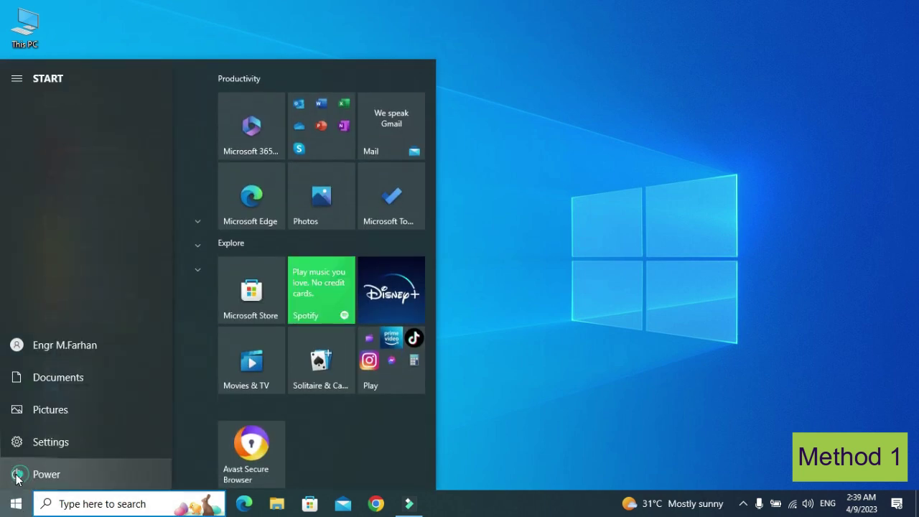
left_click(18, 475)
left_click(35, 439)
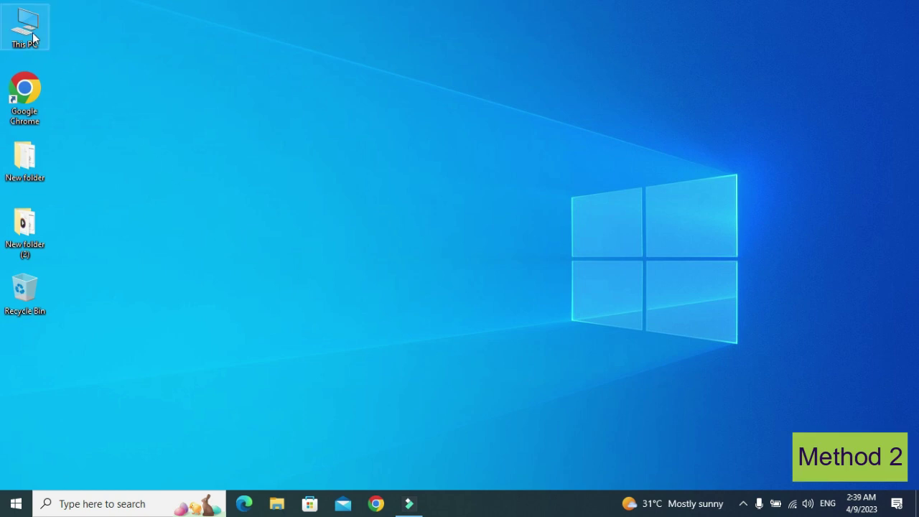
Open Device Manager via This PC > Manage and start updating the Generic Bluetooth Radio driver.
right_click(32, 33)
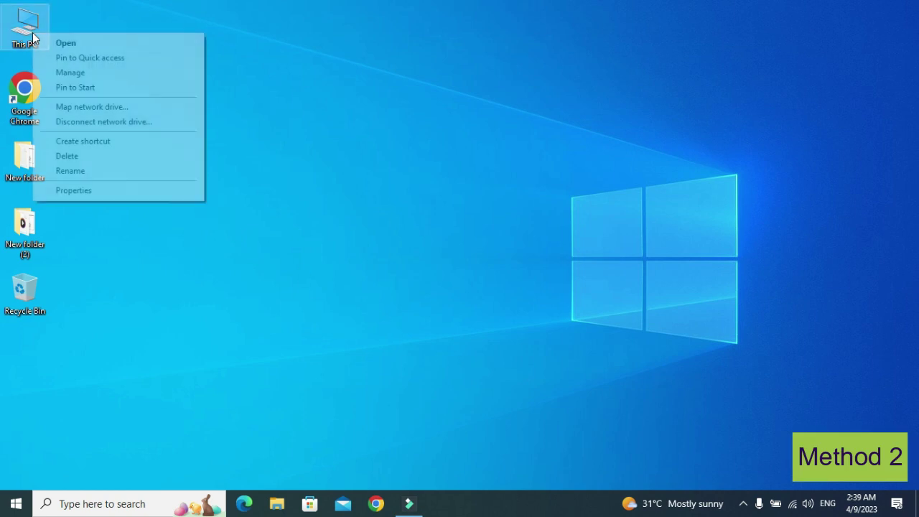
left_click(59, 74)
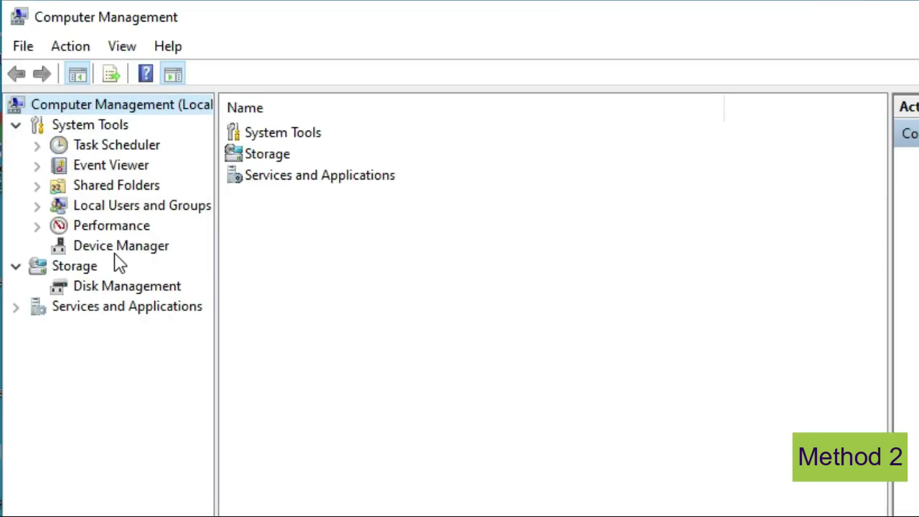
left_click(82, 159)
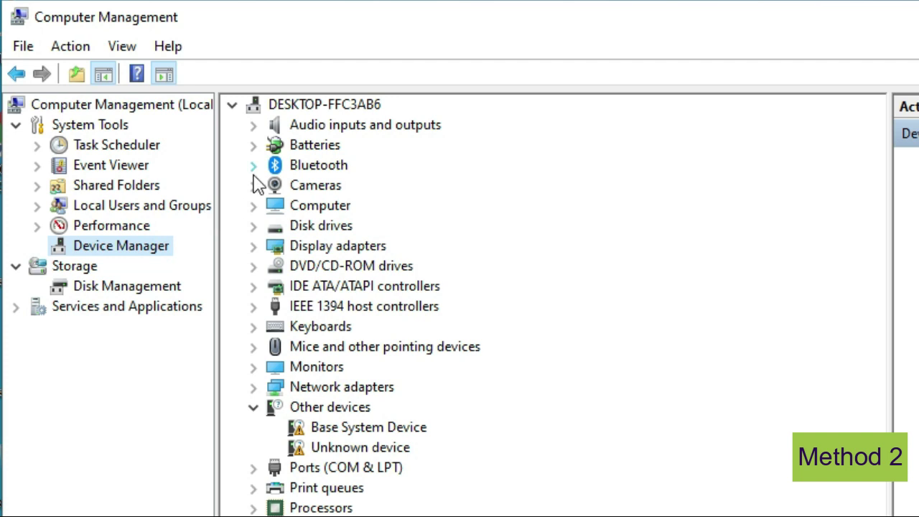
left_click(253, 171)
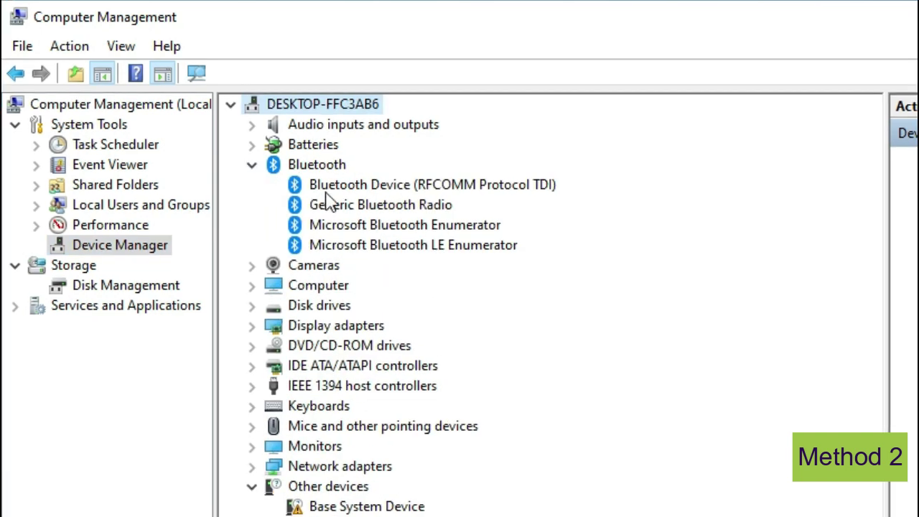
right_click(385, 206)
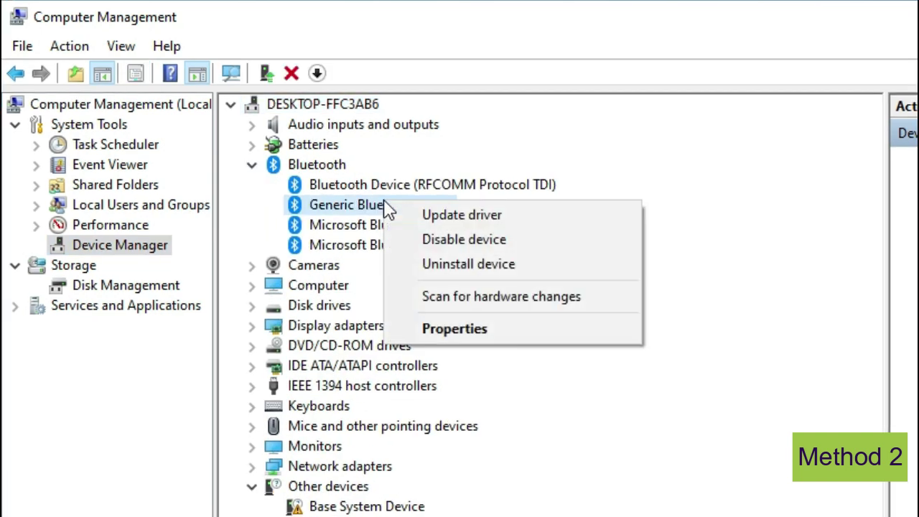
left_click(467, 217)
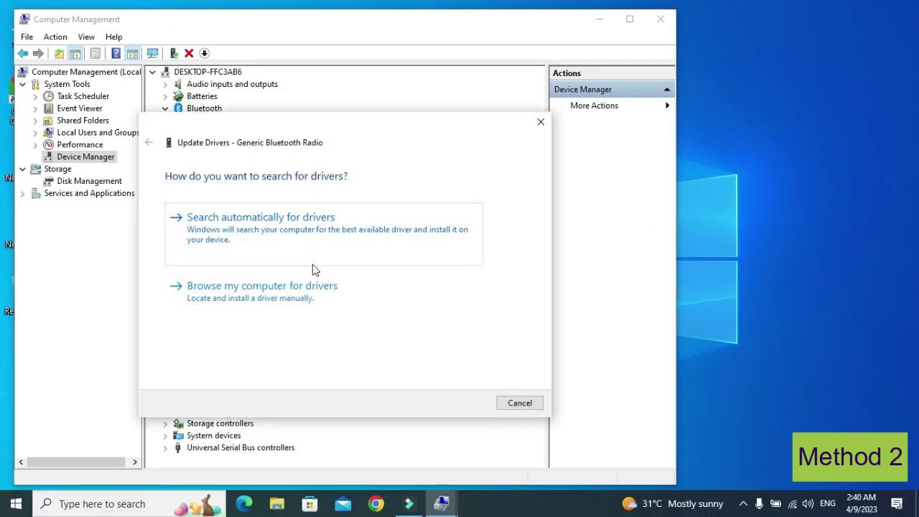
Install Generic Bluetooth Adapter from the list of drivers available on this computer.
left_click(312, 288)
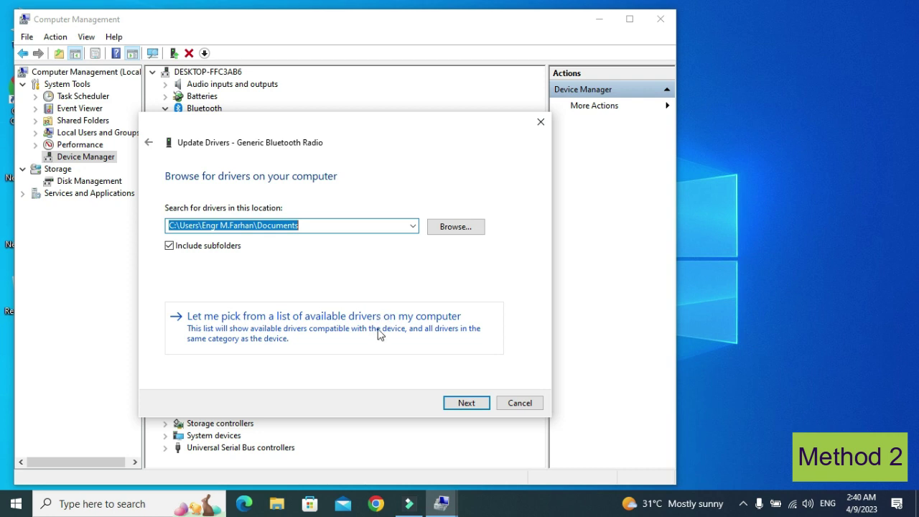
left_click(379, 333)
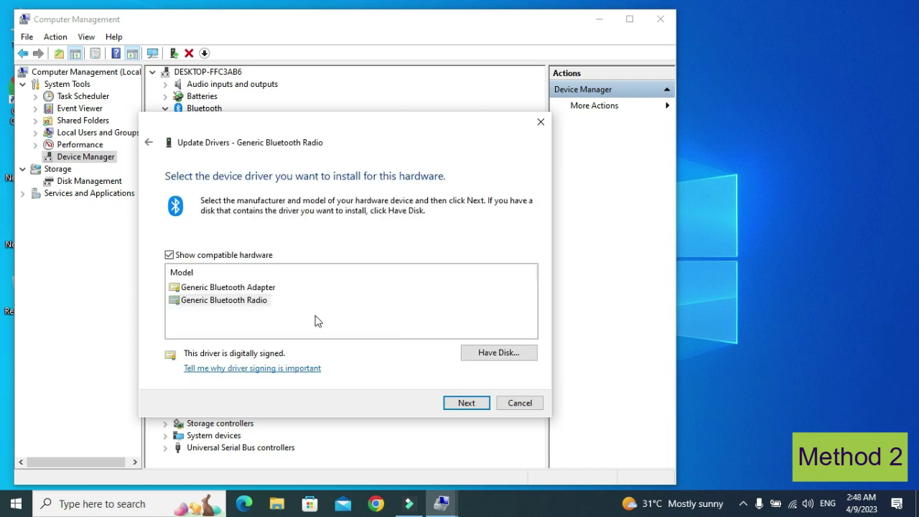
left_click(267, 289)
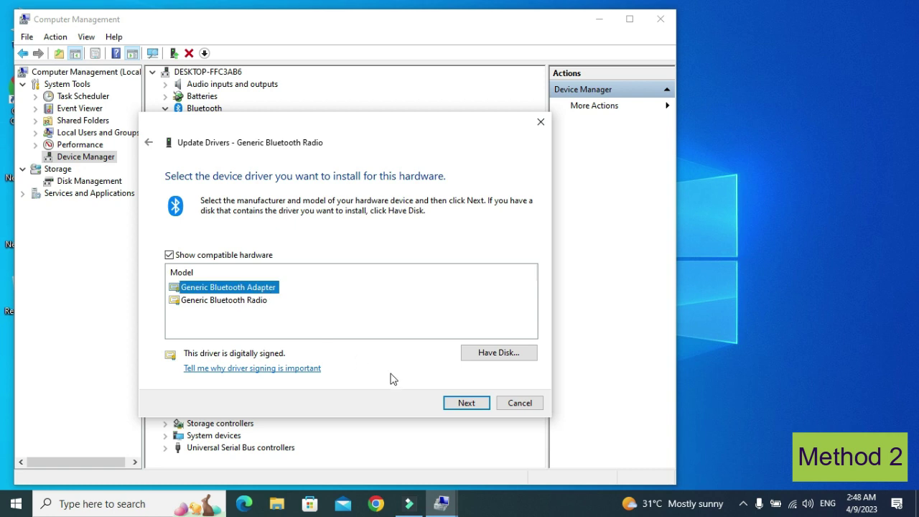
left_click(467, 406)
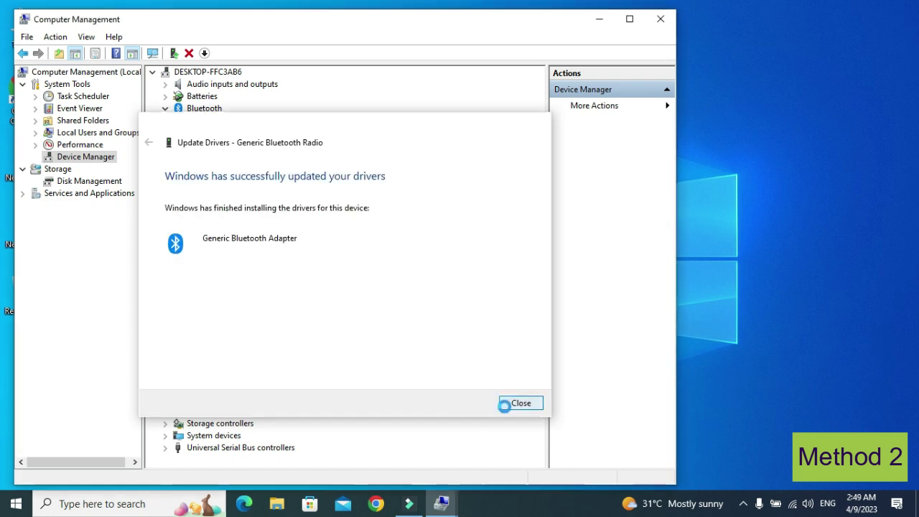
left_click(507, 406)
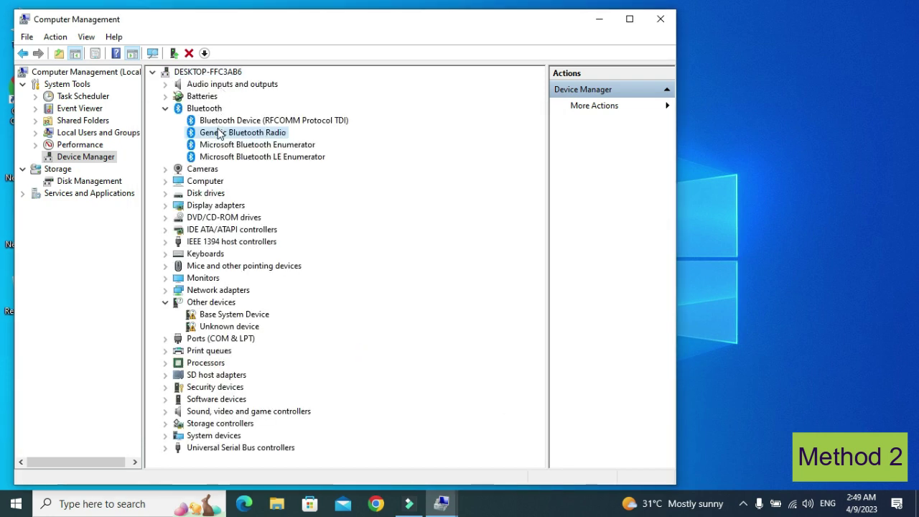
Update the Generic Bluetooth Radio device by picking its own driver from the local list.
right_click(219, 132)
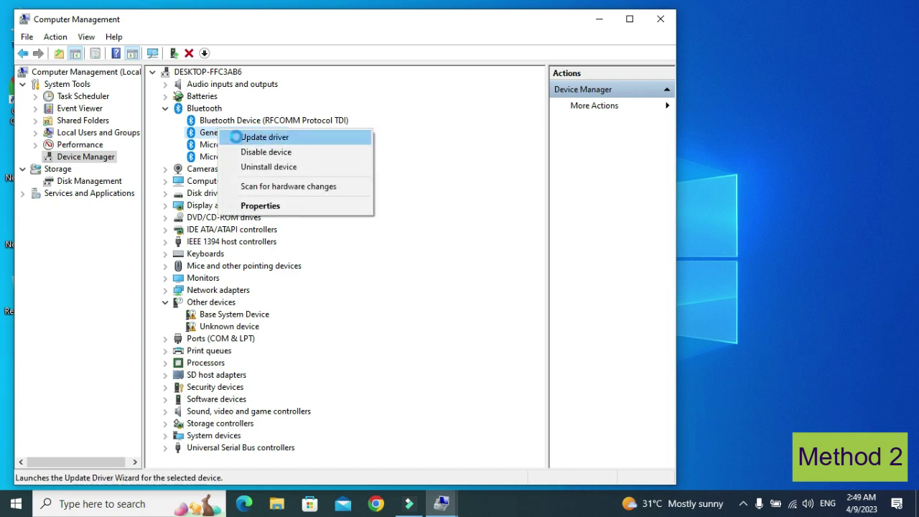
left_click(238, 139)
left_click(278, 313)
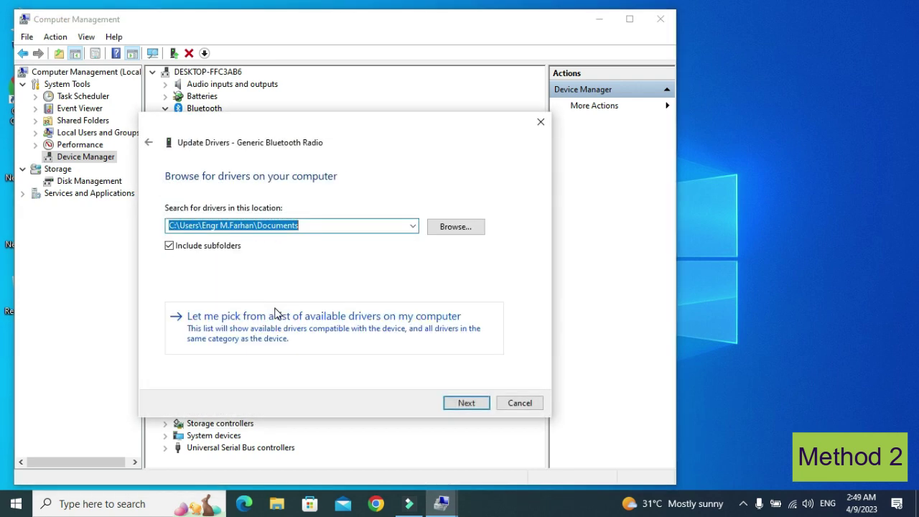
left_click(360, 339)
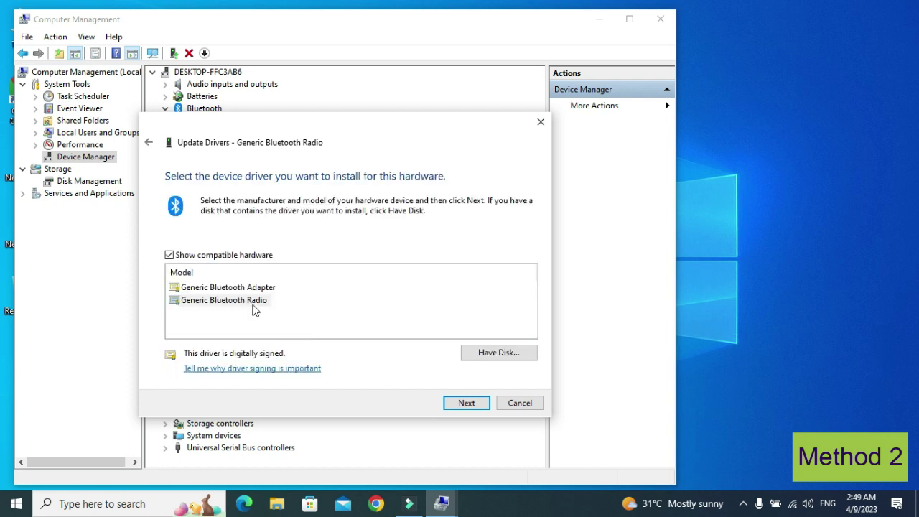
left_click(253, 302)
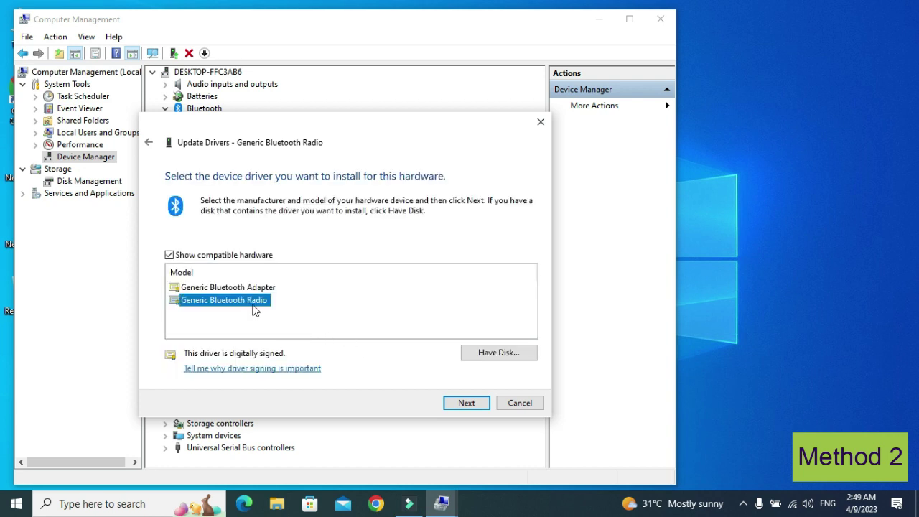
left_click(455, 410)
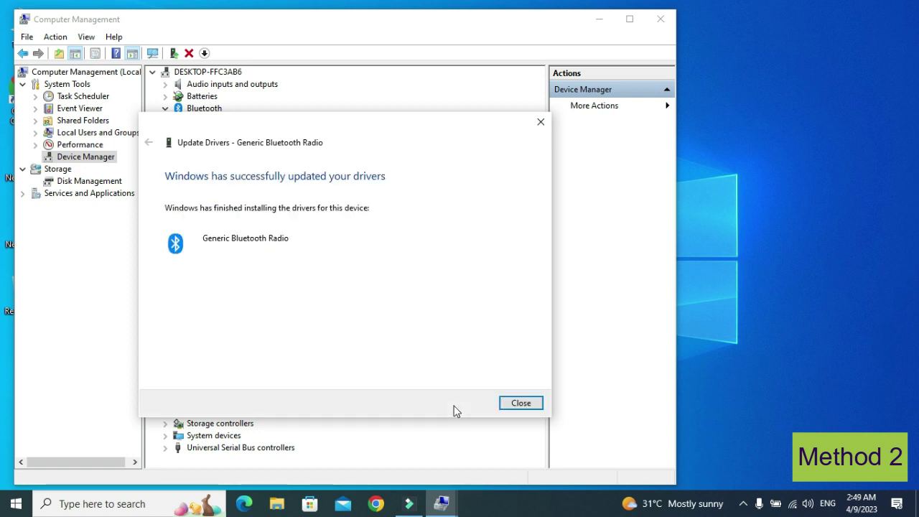
left_click(505, 403)
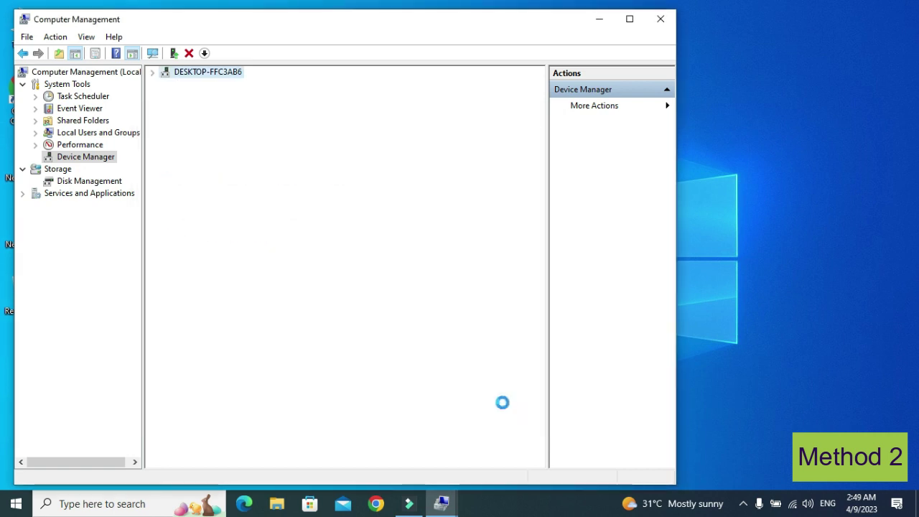
Reinstall the RFCOMM Protocol TDI driver on the RFCOMM Bluetooth device.
right_click(314, 120)
left_click(345, 123)
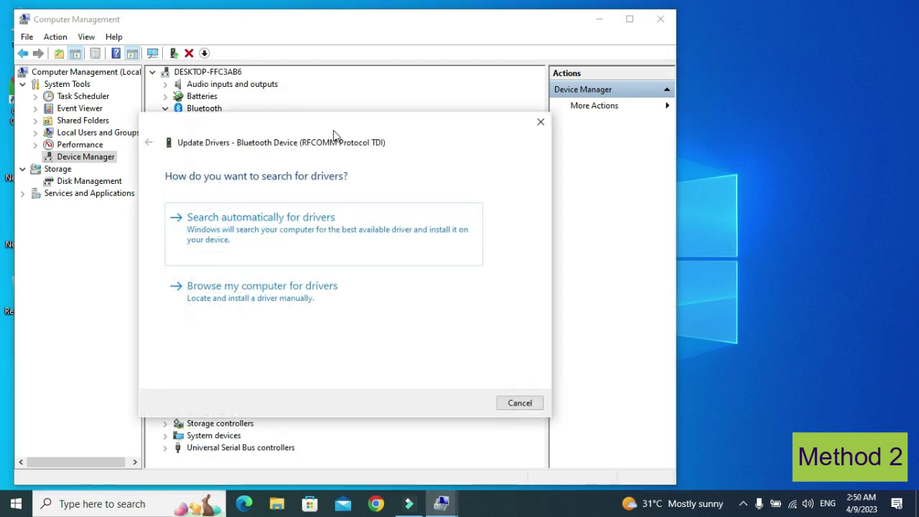
left_click(320, 287)
left_click(345, 316)
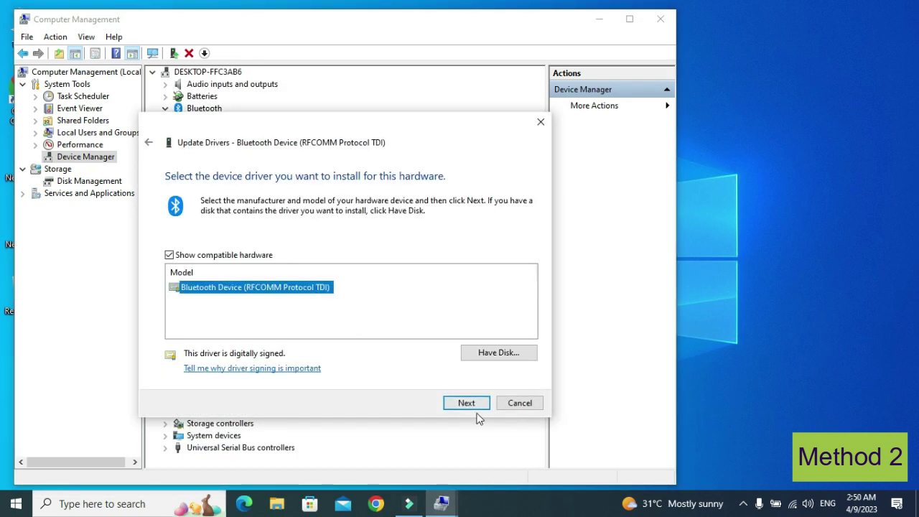
left_click(467, 403)
left_click(519, 403)
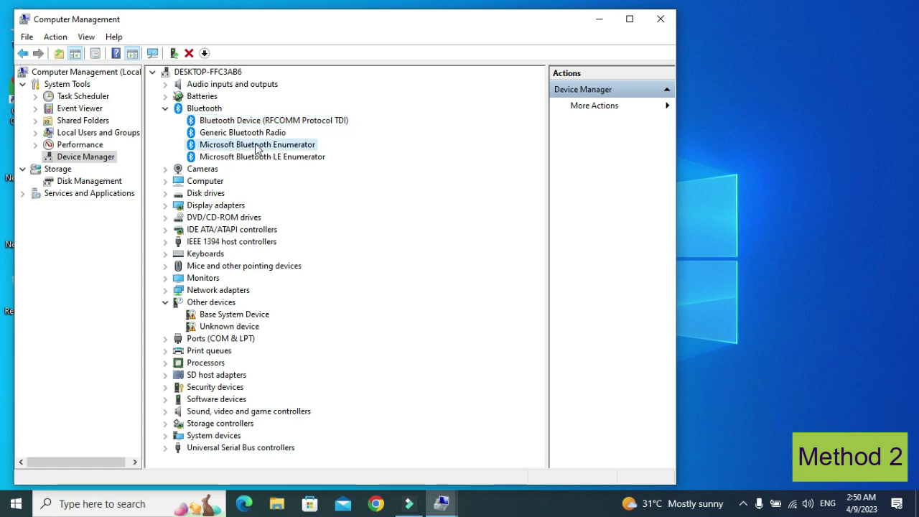
Reinstall the Microsoft Bluetooth Enumerator driver from the local driver list.
right_click(257, 147)
left_click(287, 153)
left_click(291, 293)
left_click(359, 335)
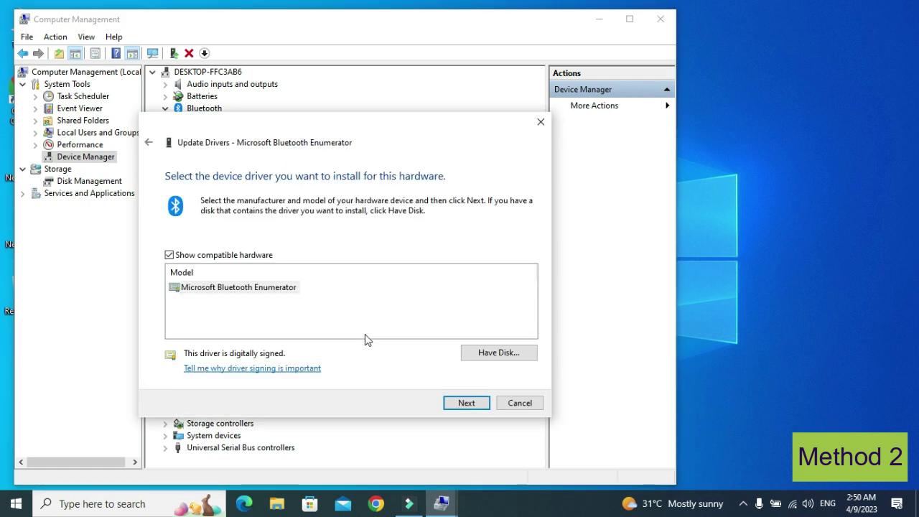
left_click(299, 293)
left_click(467, 403)
left_click(517, 403)
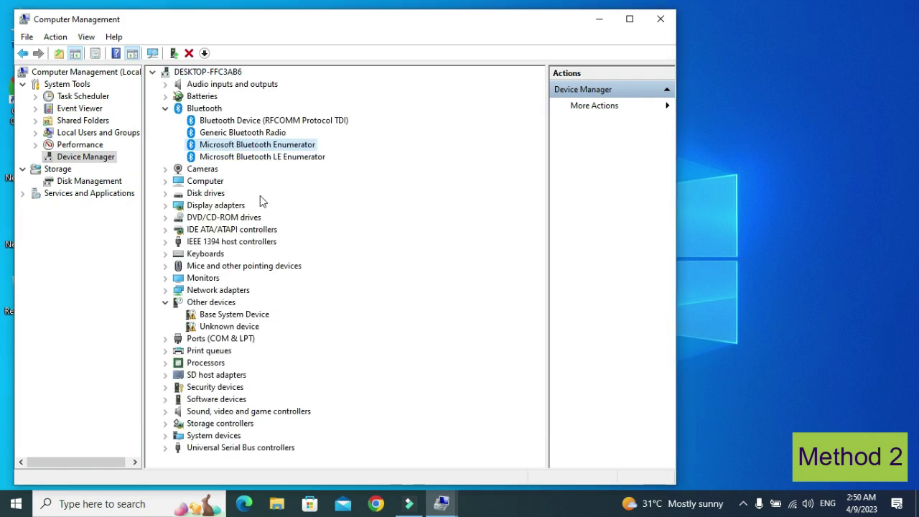
Reinstall the Microsoft Bluetooth LE Enumerator driver, then close Computer Management.
right_click(252, 153)
left_click(291, 160)
left_click(276, 283)
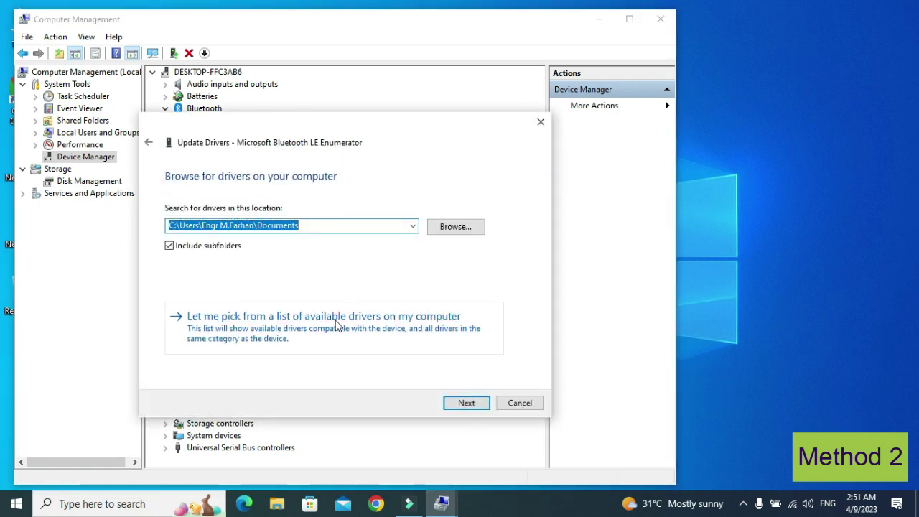
left_click(338, 325)
left_click(293, 291)
left_click(451, 404)
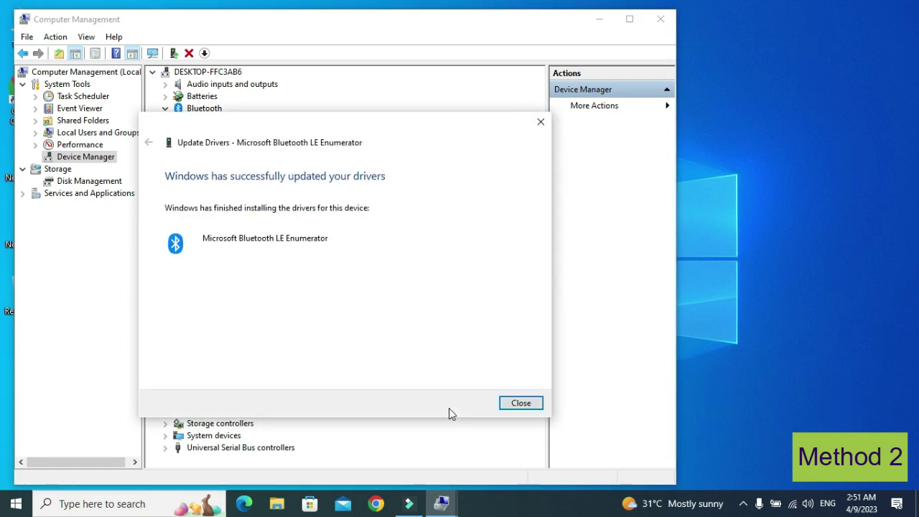
left_click(505, 408)
left_click(659, 21)
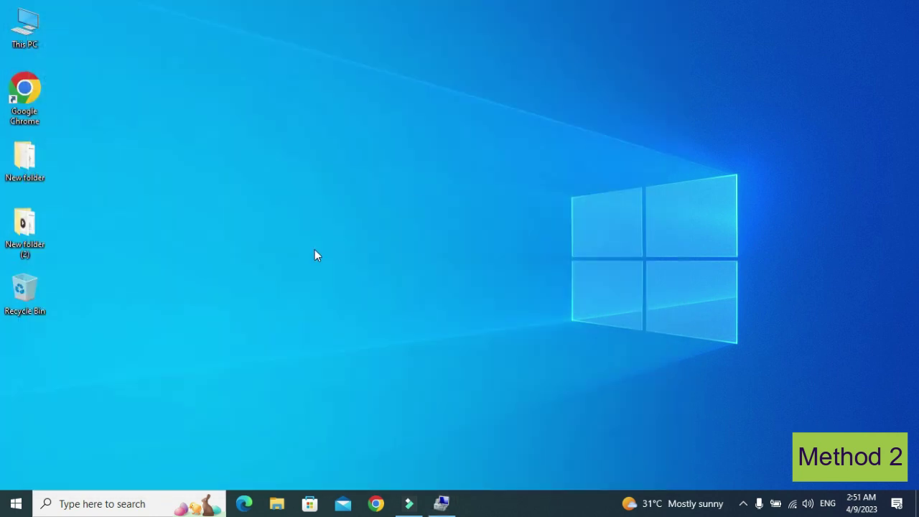
left_click(14, 501)
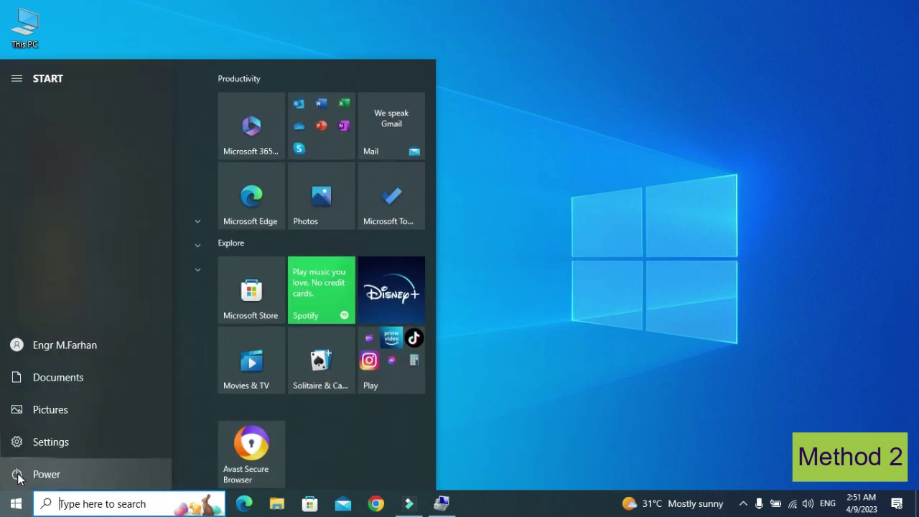
left_click(19, 476)
left_click(612, 293)
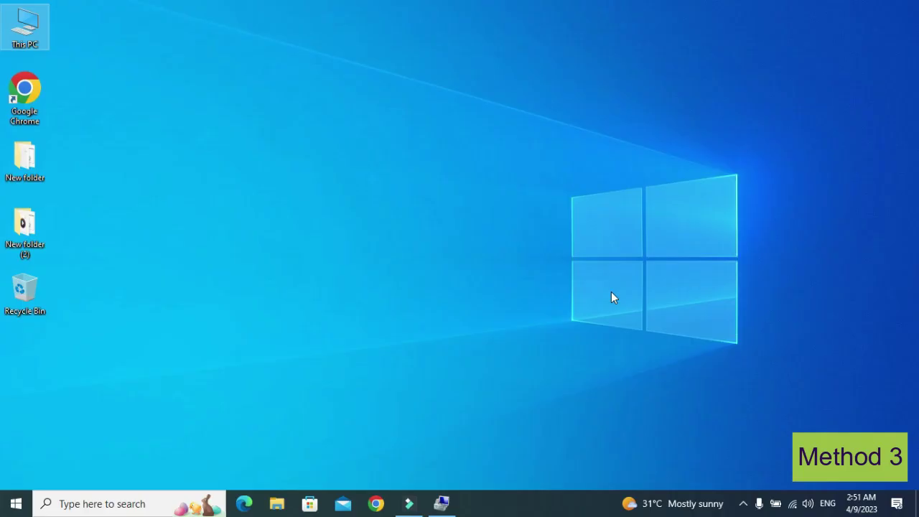
Open Device Manager from This PC > Manage and select the RFCOMM Protocol TDI device.
right_click(29, 26)
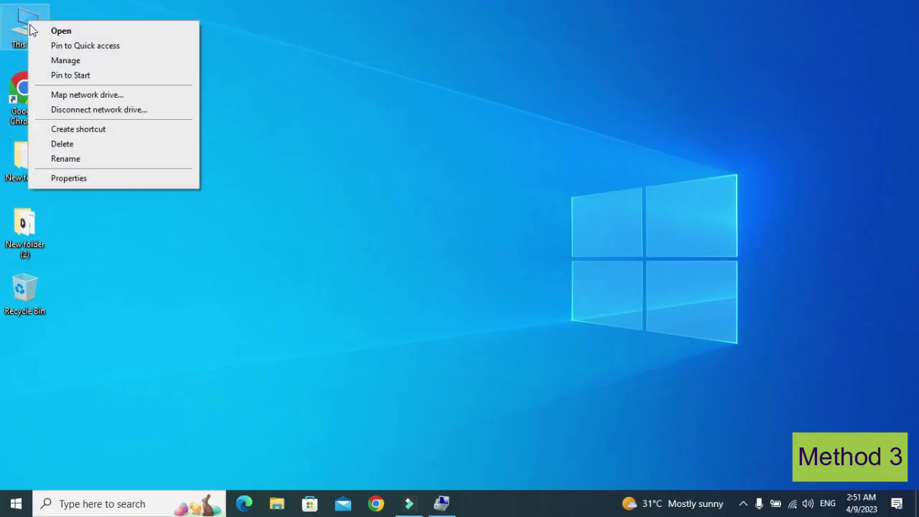
left_click(57, 60)
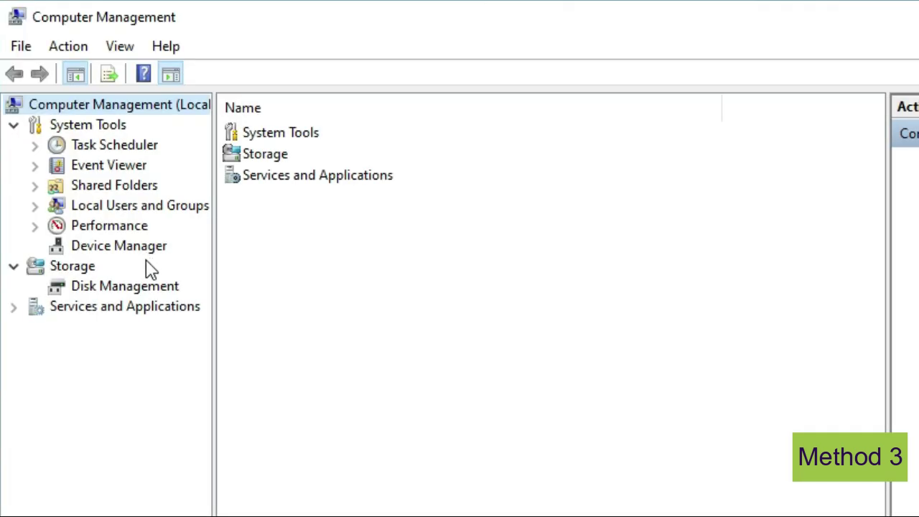
left_click(144, 245)
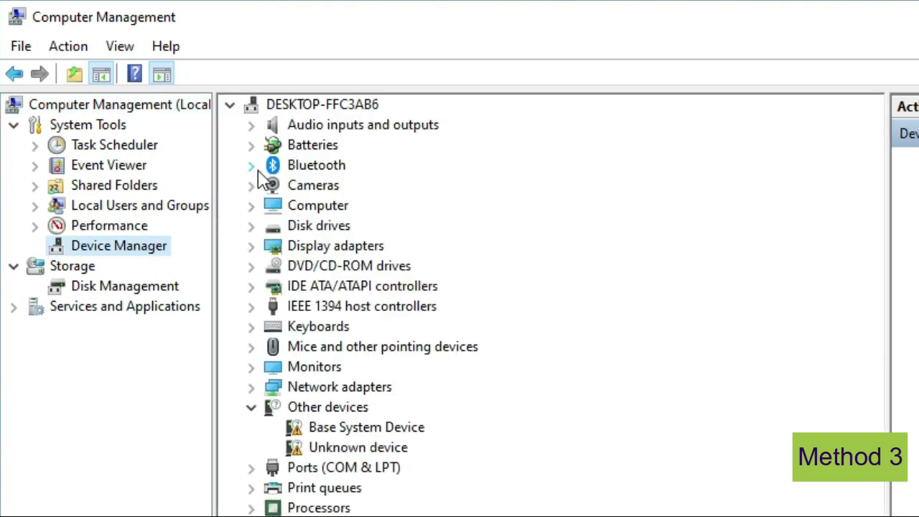
left_click(251, 166)
left_click(302, 186)
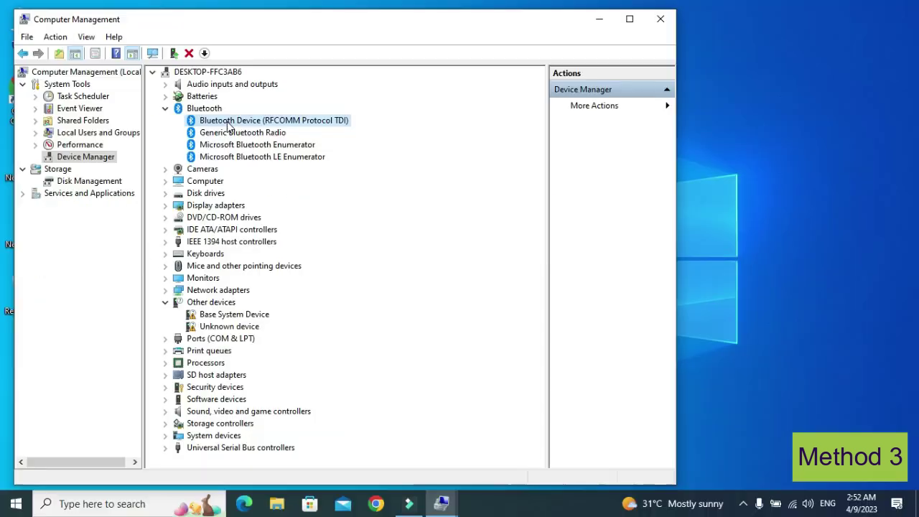
Disable the RFCOMM Protocol TDI device, re-enable it, and close Computer Management.
right_click(355, 187)
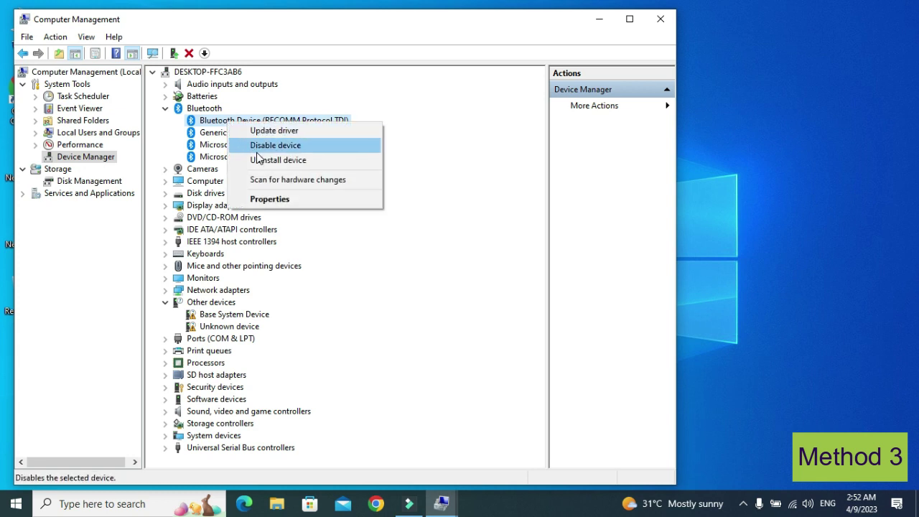
left_click(257, 149)
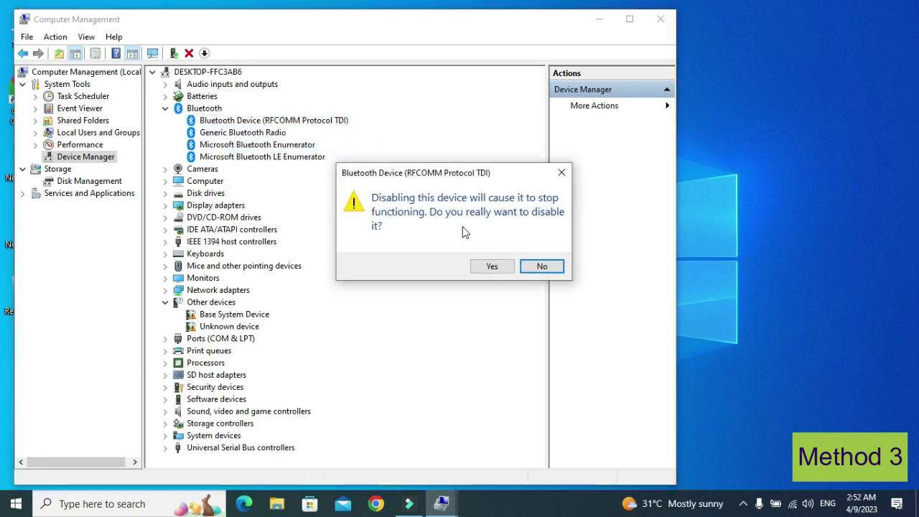
left_click(490, 267)
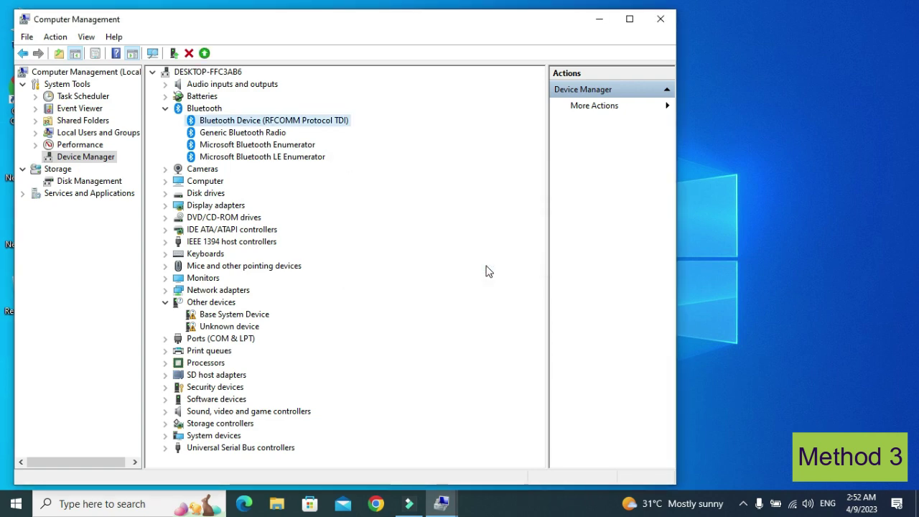
right_click(273, 123)
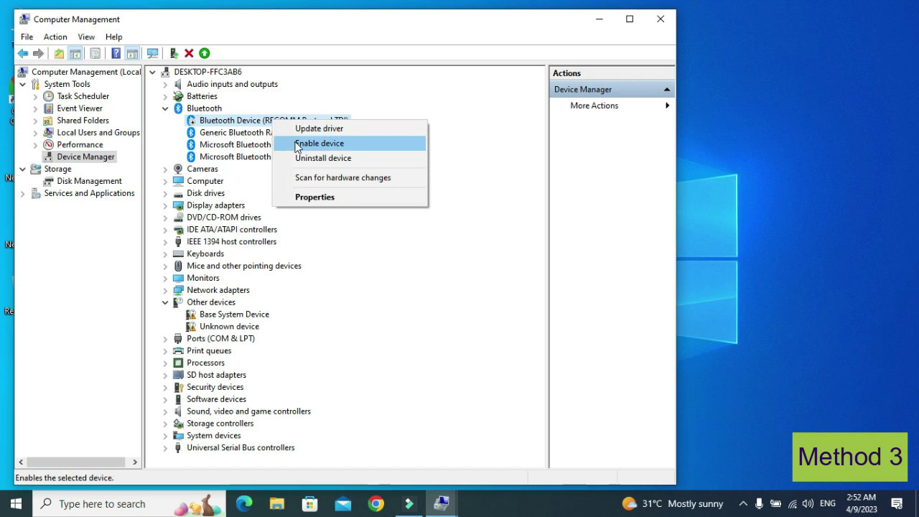
left_click(297, 142)
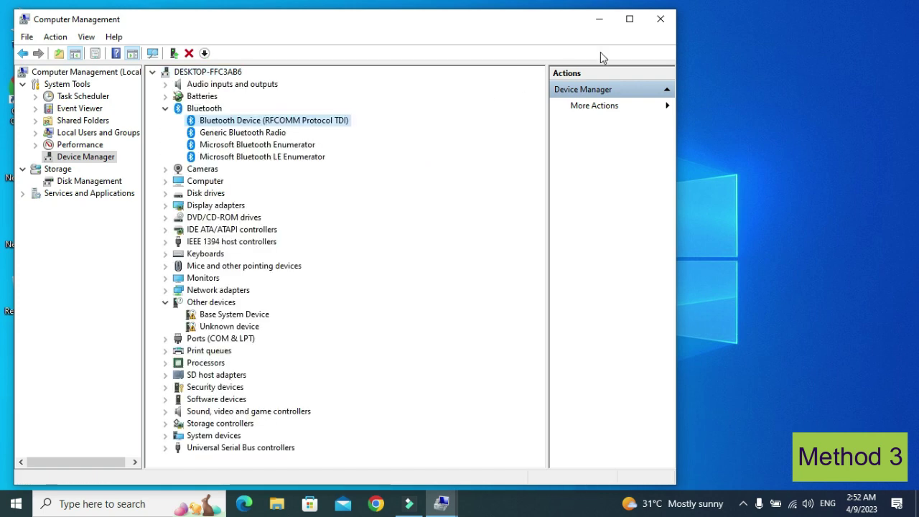
left_click(654, 24)
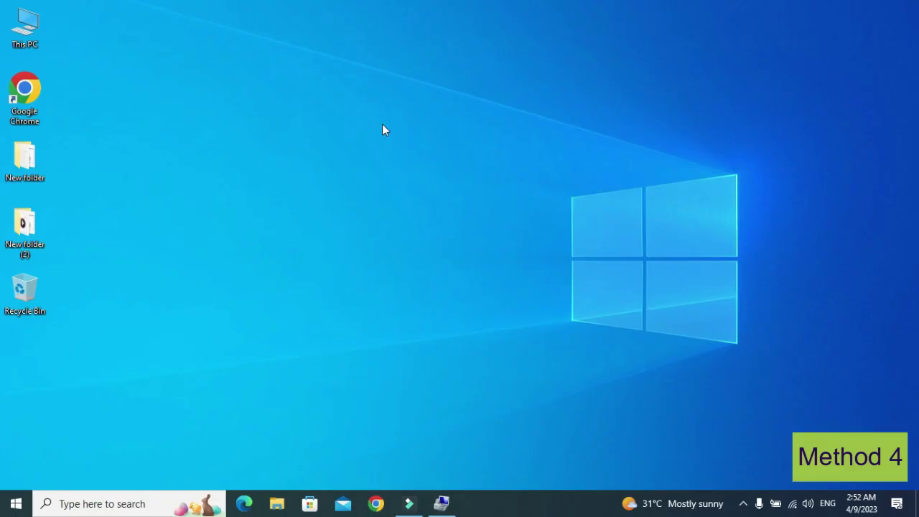
Browse File Explorer to C:\Windows\System32.
double_click(15, 23)
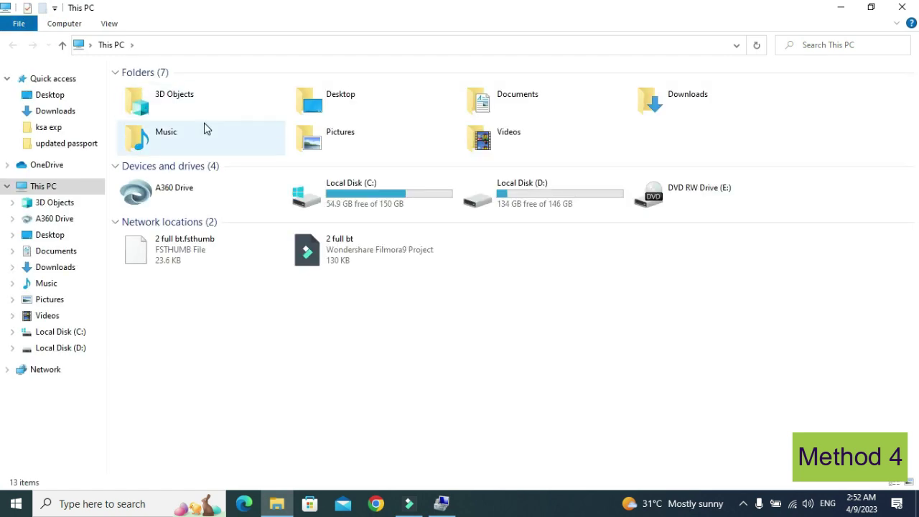
double_click(340, 199)
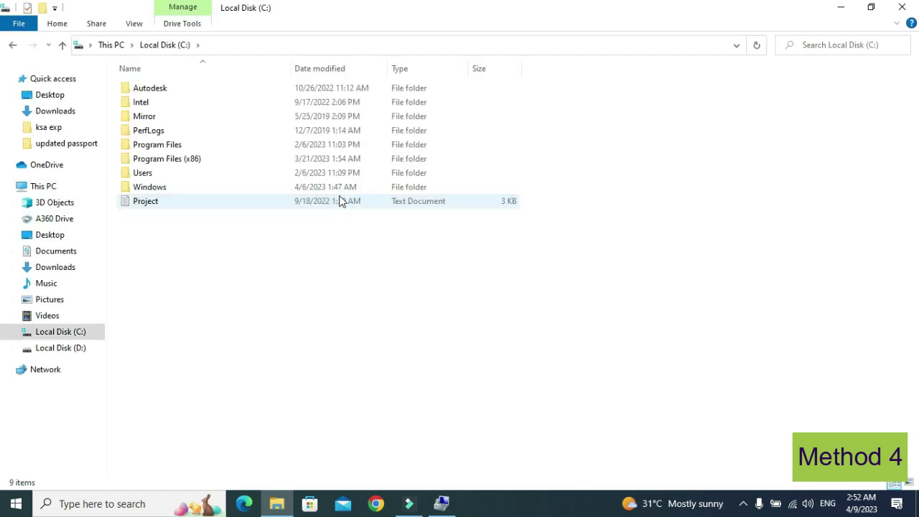
double_click(288, 186)
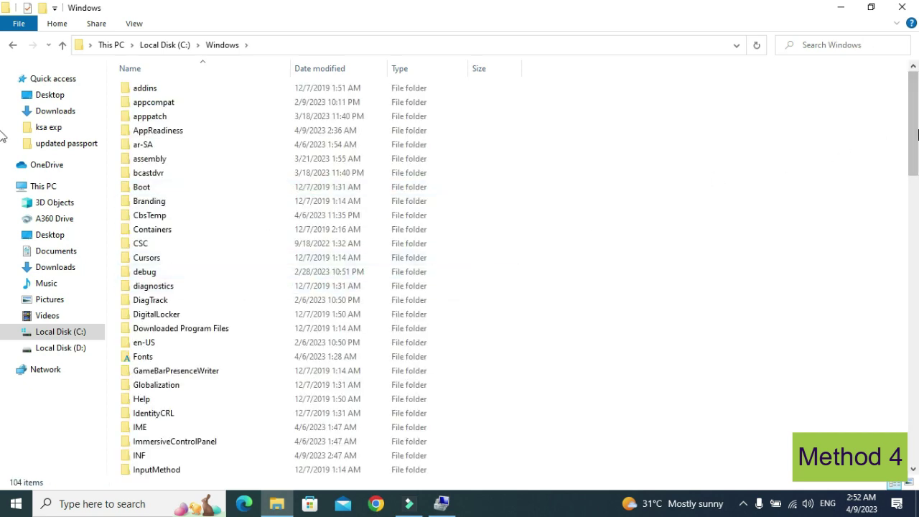
left_click_drag(917, 135, 916, 310)
left_click(257, 296)
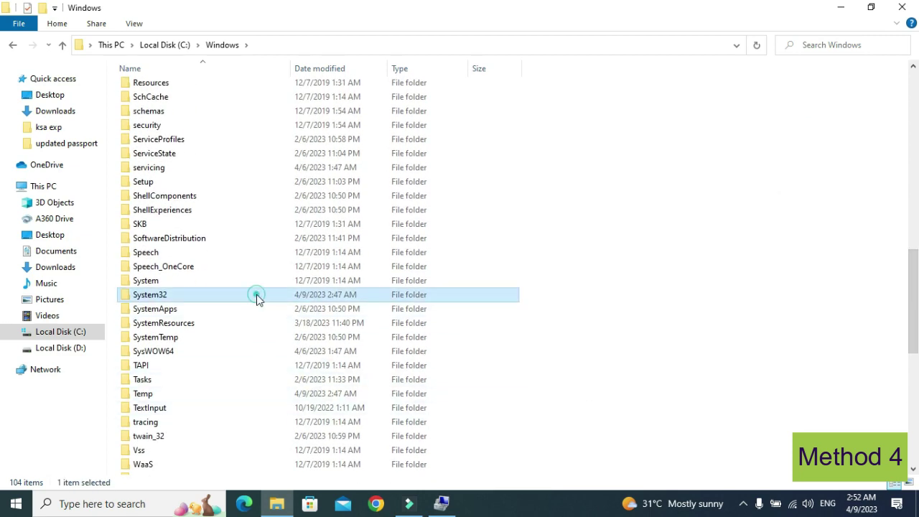
double_click(257, 296)
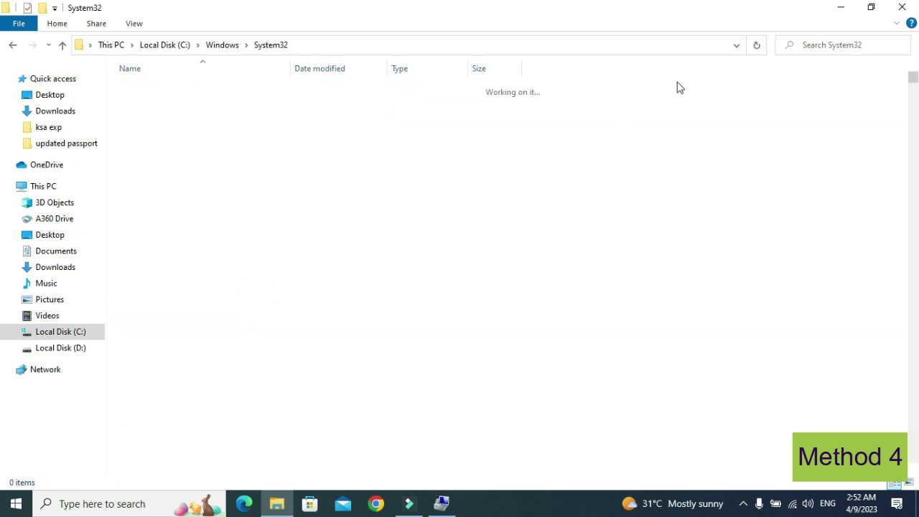
Search System32 for 'squirt' to find the fsquirt application.
left_click(801, 44)
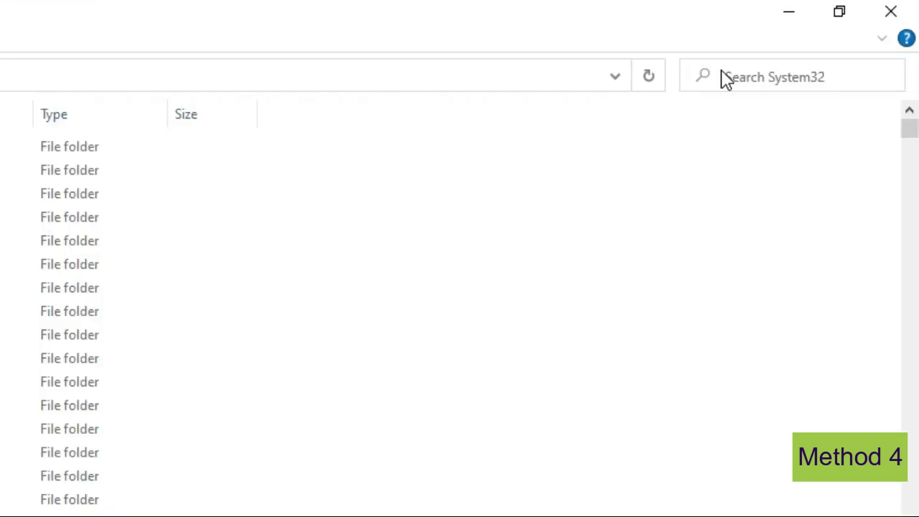
left_click(727, 79)
type("squirt")
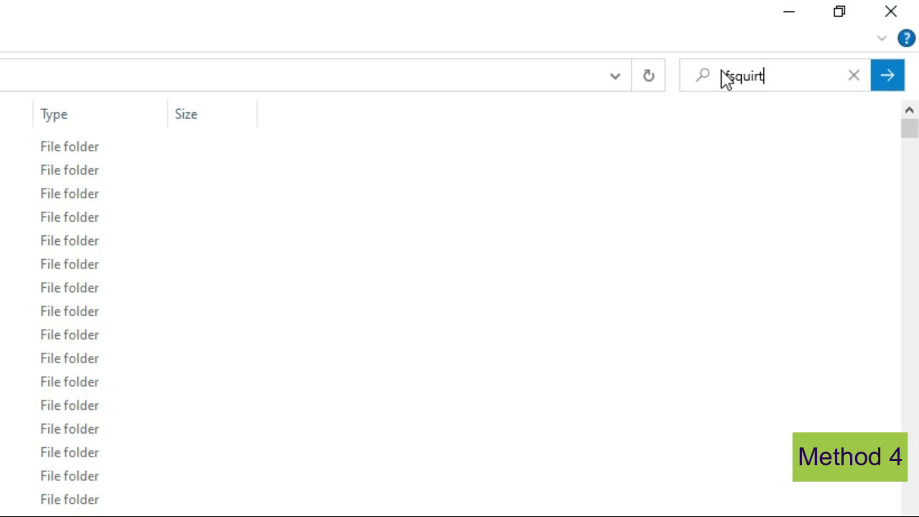
key("Return")
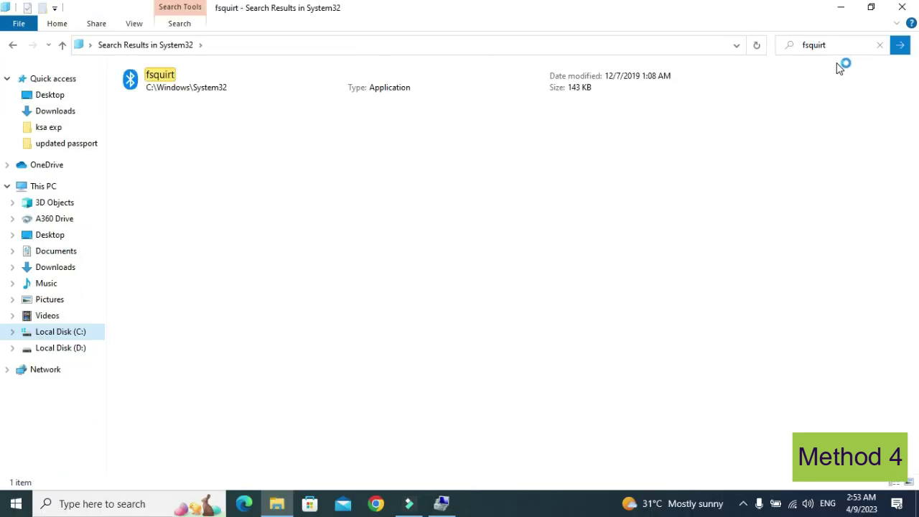
Send fsquirt to the desktop as a shortcut and minimize File Explorer.
left_click(252, 76)
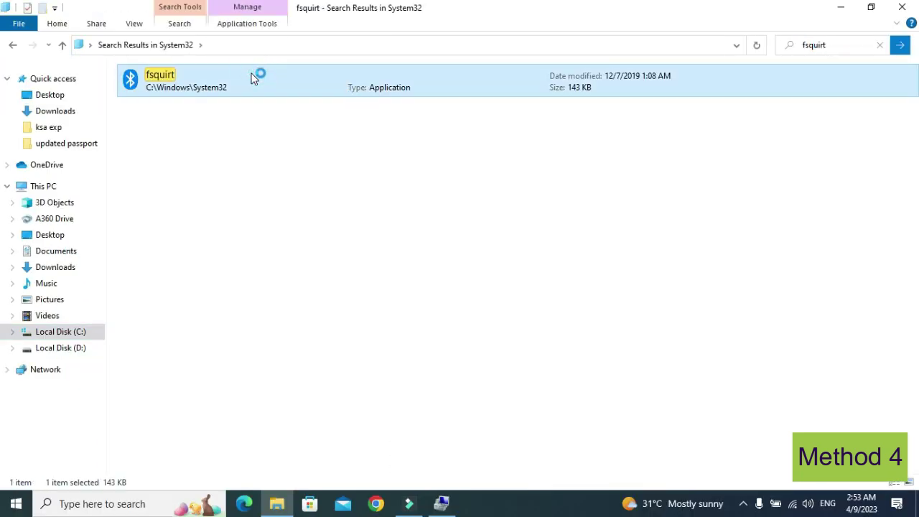
right_click(252, 76)
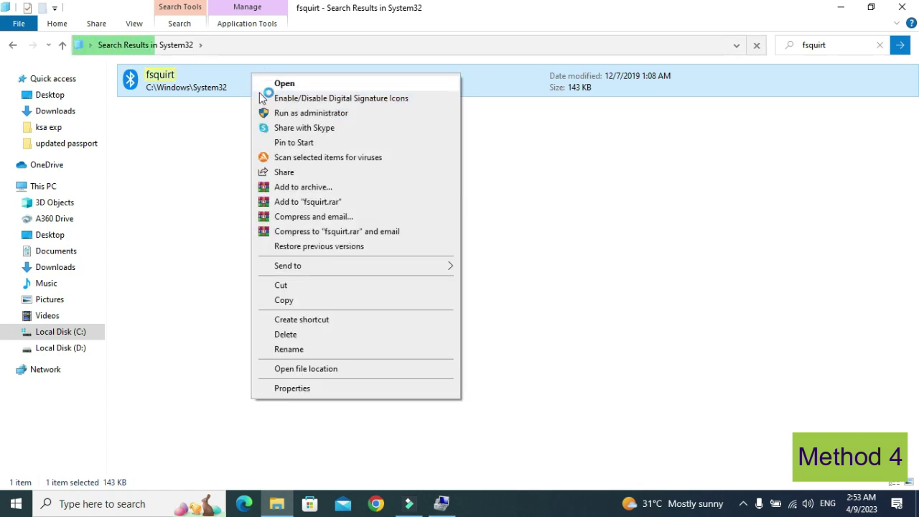
left_click(290, 267)
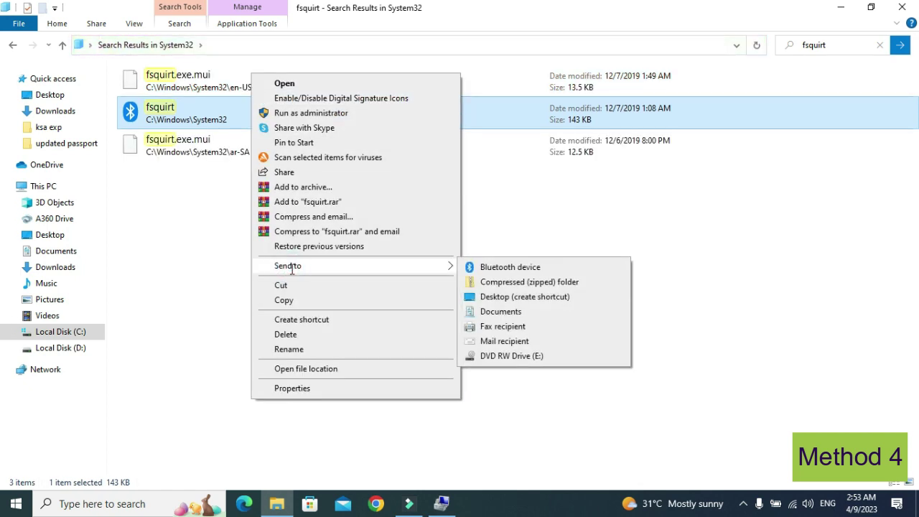
left_click(496, 297)
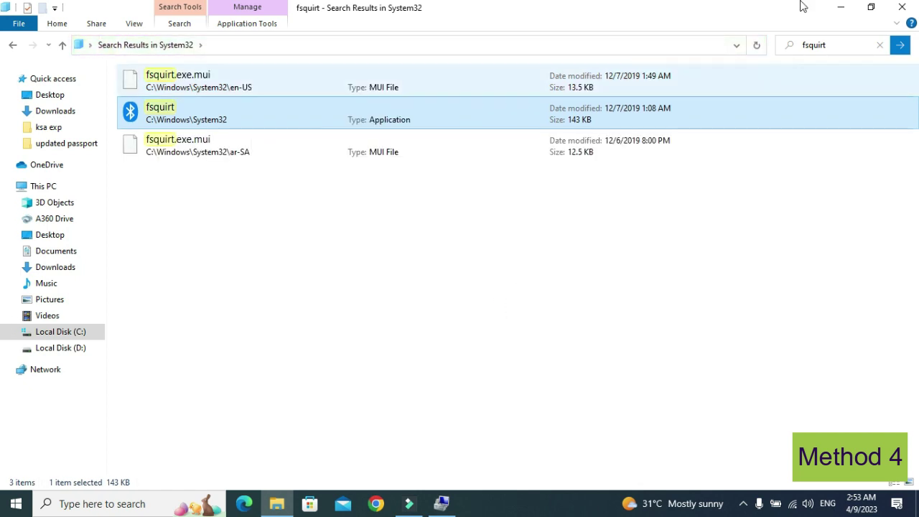
left_click(841, 7)
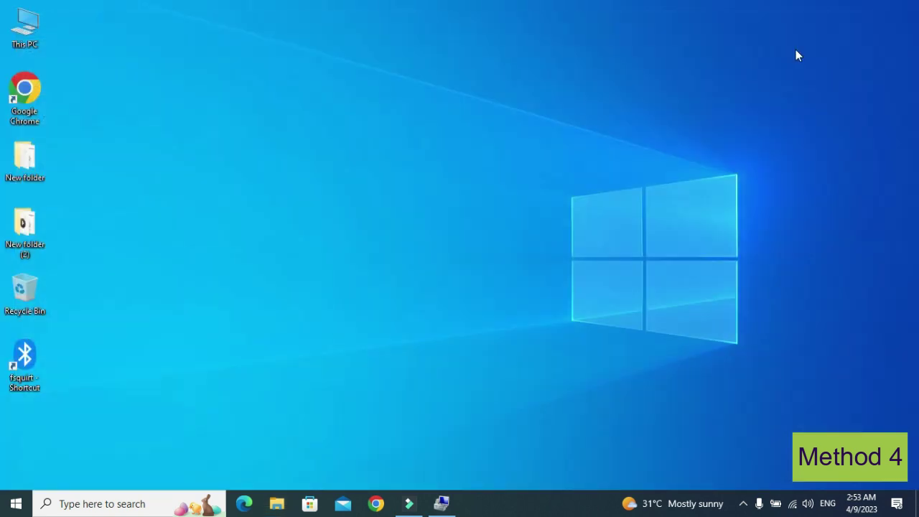
double_click(23, 359)
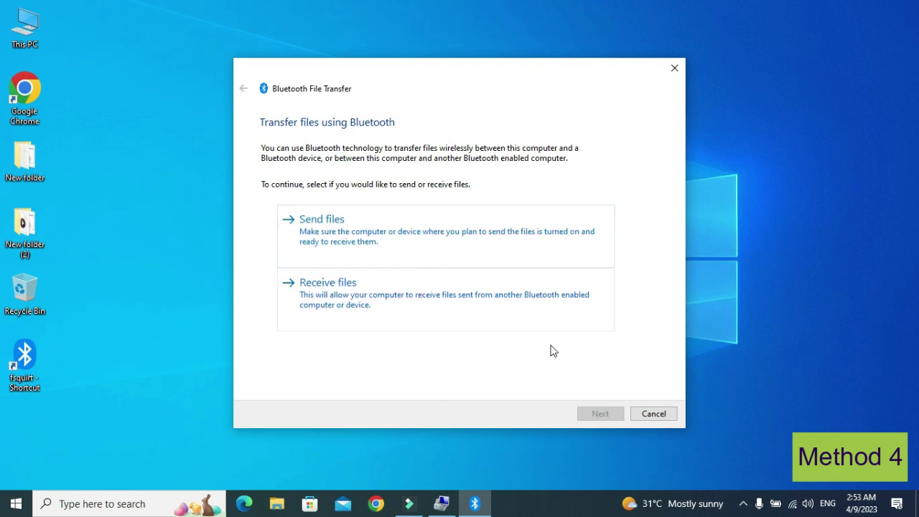
left_click(655, 416)
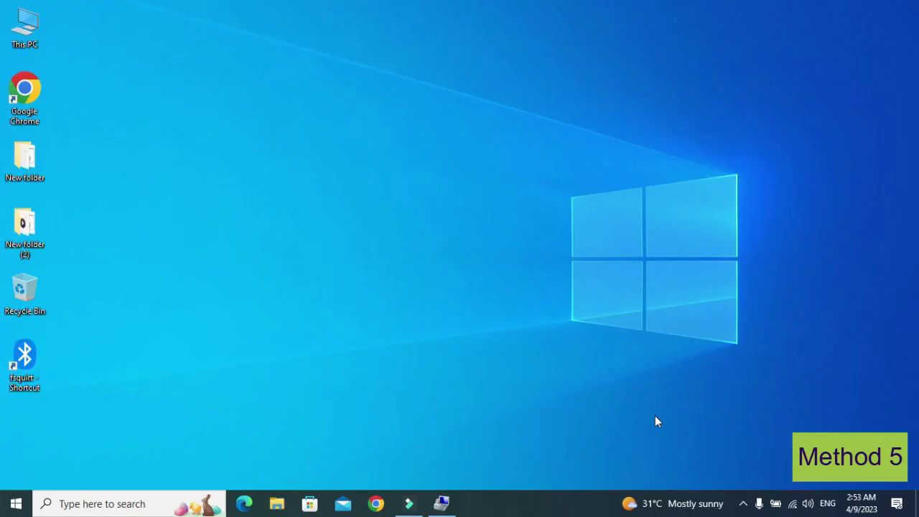
Open Device Manager in Computer Management from This PC and expand Bluetooth devices.
right_click(21, 37)
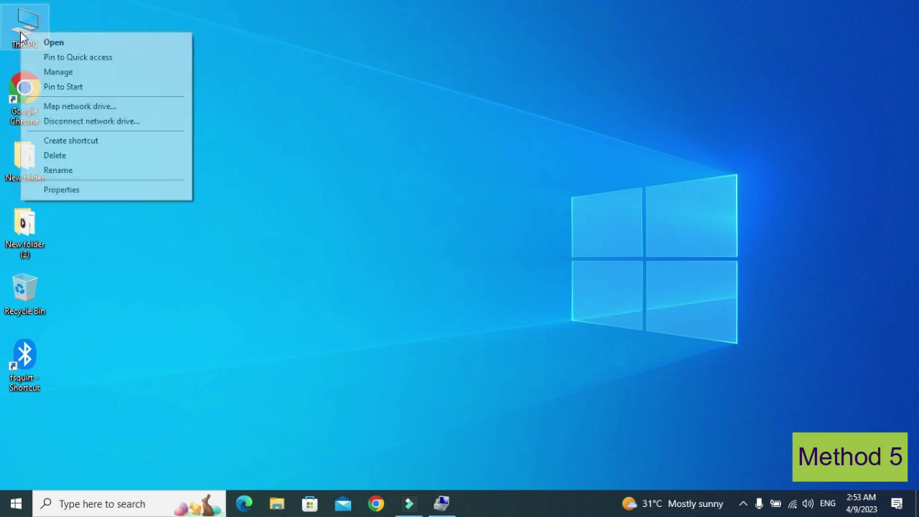
left_click(41, 71)
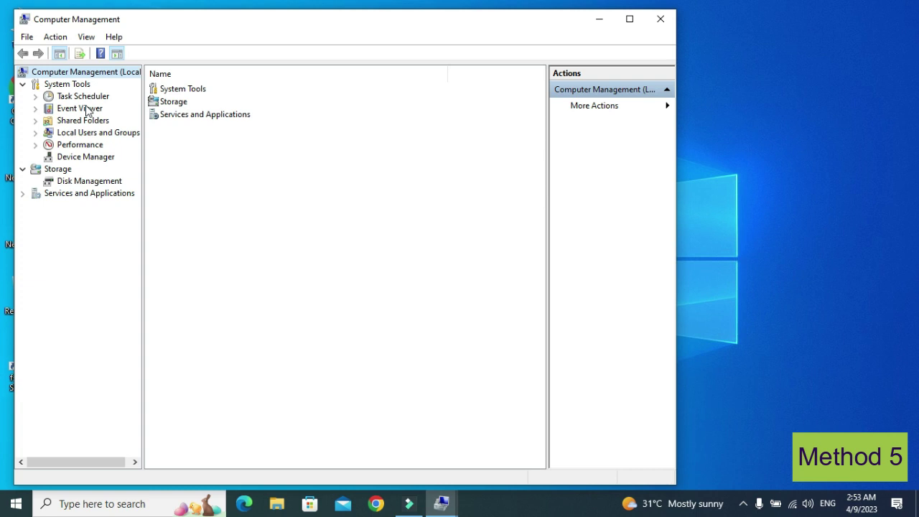
left_click(99, 157)
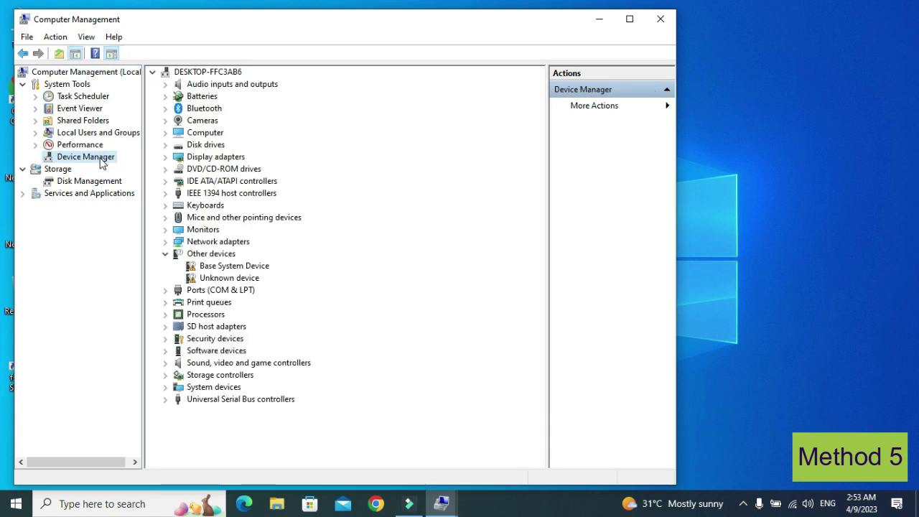
left_click(166, 113)
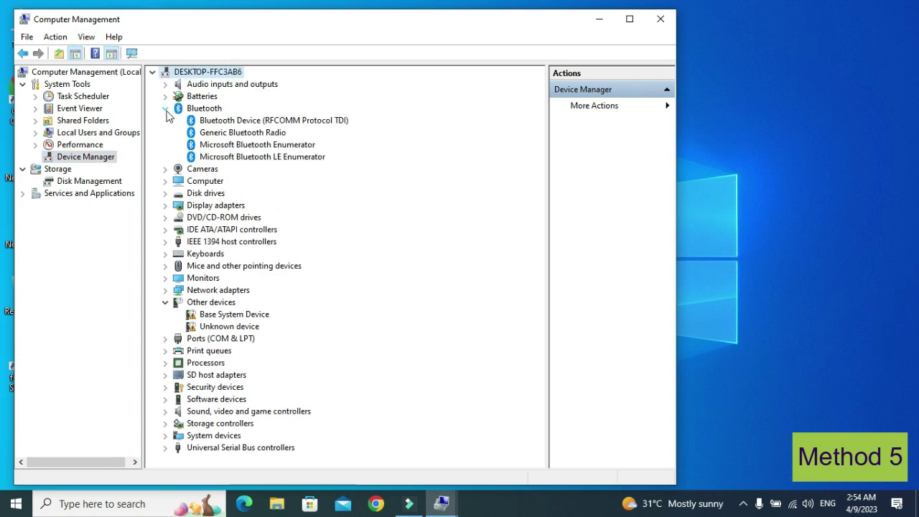
Start the Add legacy hardware wizard and choose to select hardware manually from a list.
left_click(56, 38)
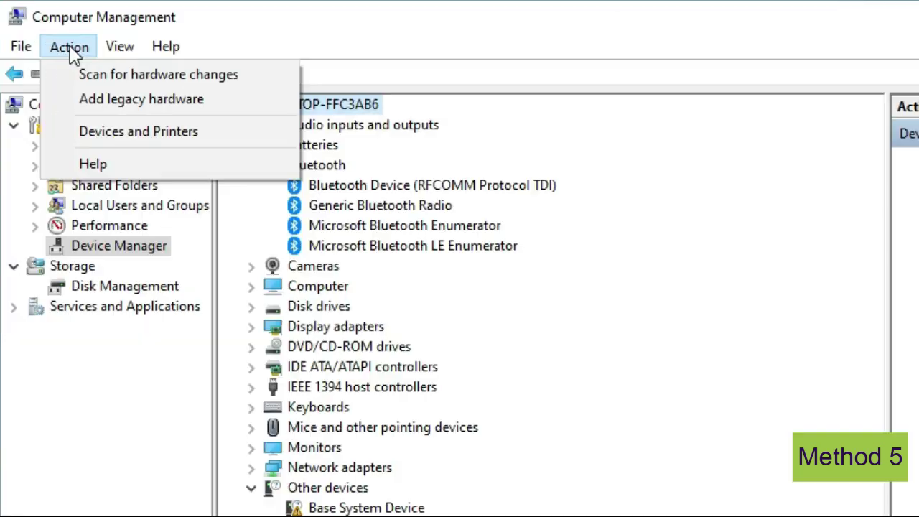
left_click(89, 102)
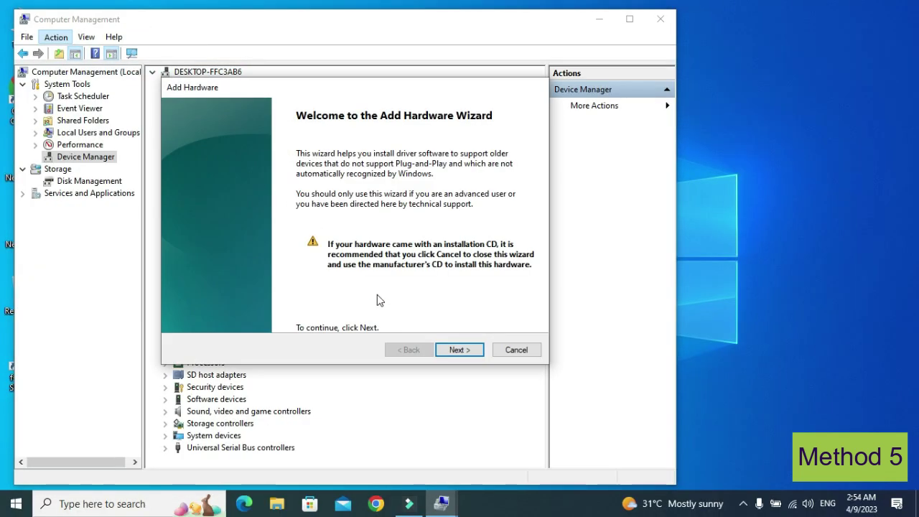
left_click(447, 354)
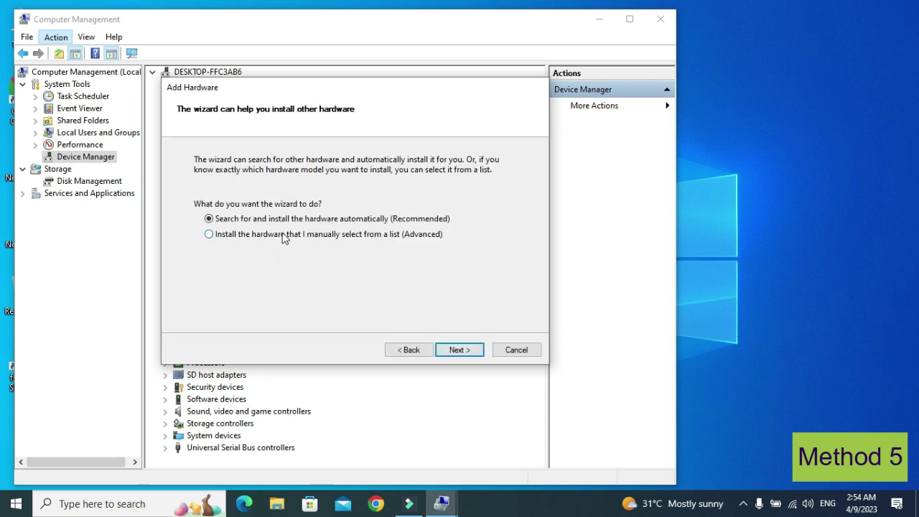
left_click(284, 235)
left_click(474, 354)
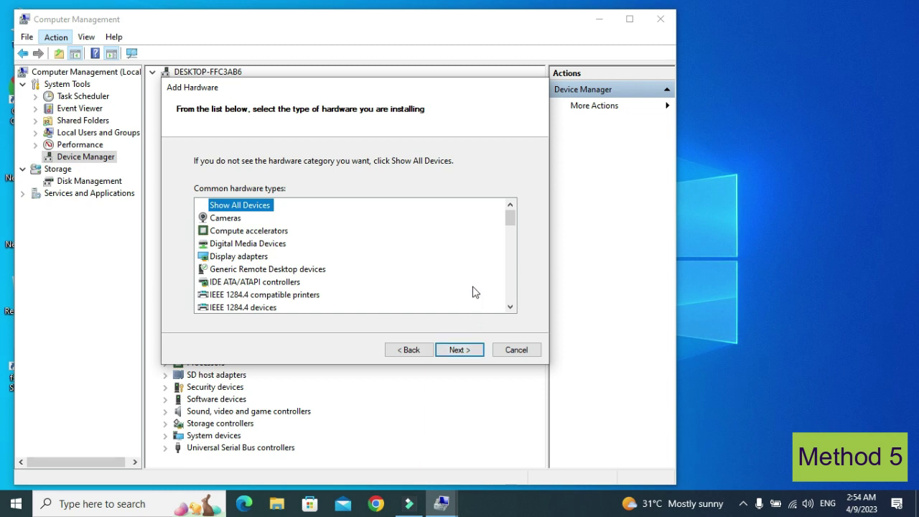
Install the Microsoft Generic Mobile Broadband Adapter under Network adapters and finish the wizard.
left_click_drag(511, 227, 519, 252)
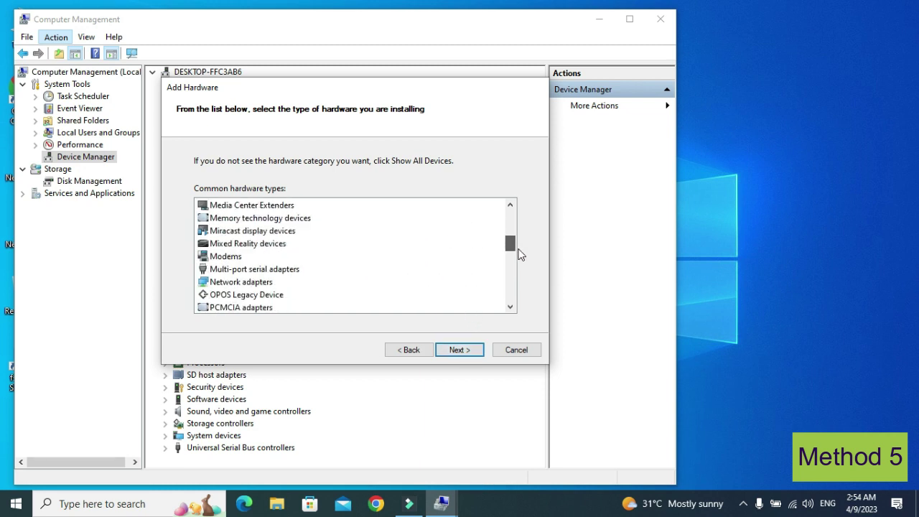
left_click(262, 282)
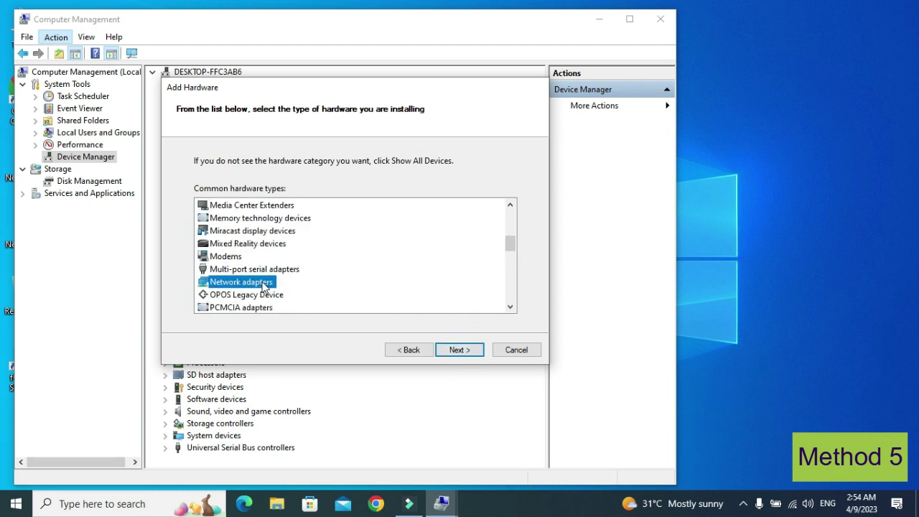
left_click(440, 351)
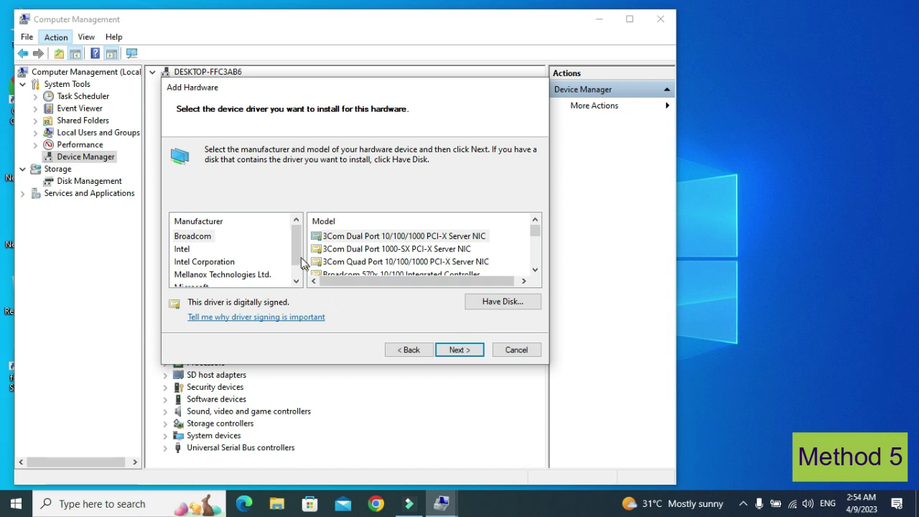
left_click_drag(300, 263, 300, 275)
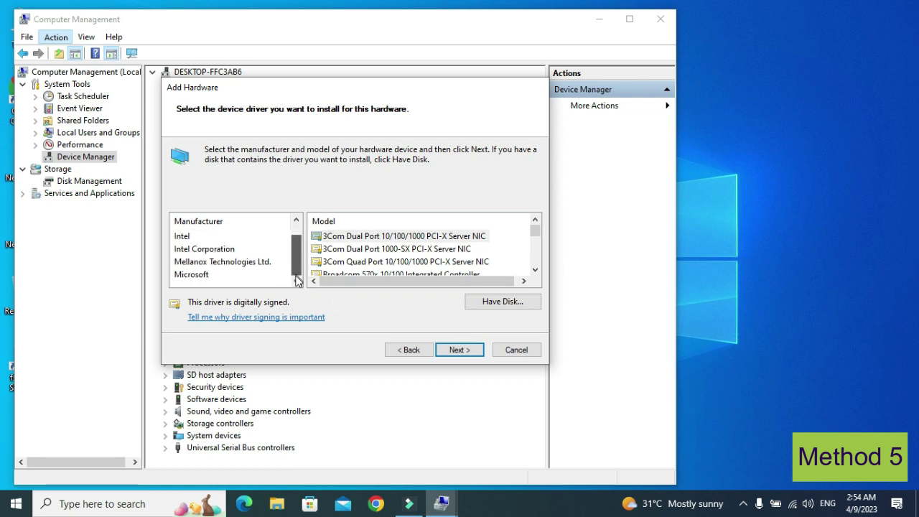
left_click(206, 275)
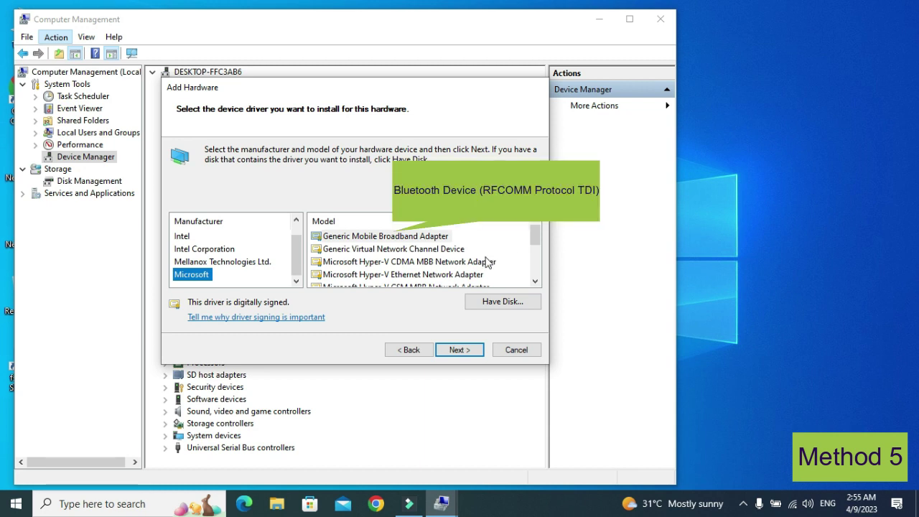
left_click(459, 350)
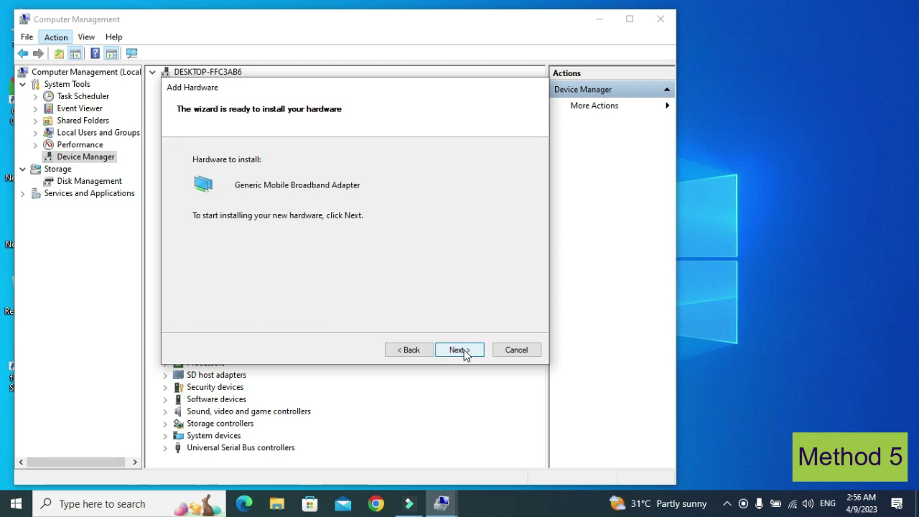
left_click(464, 351)
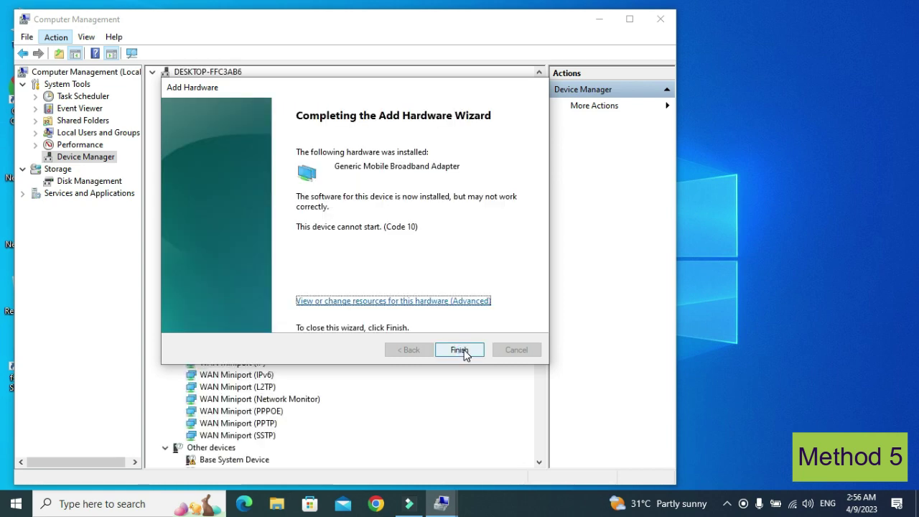
left_click(460, 350)
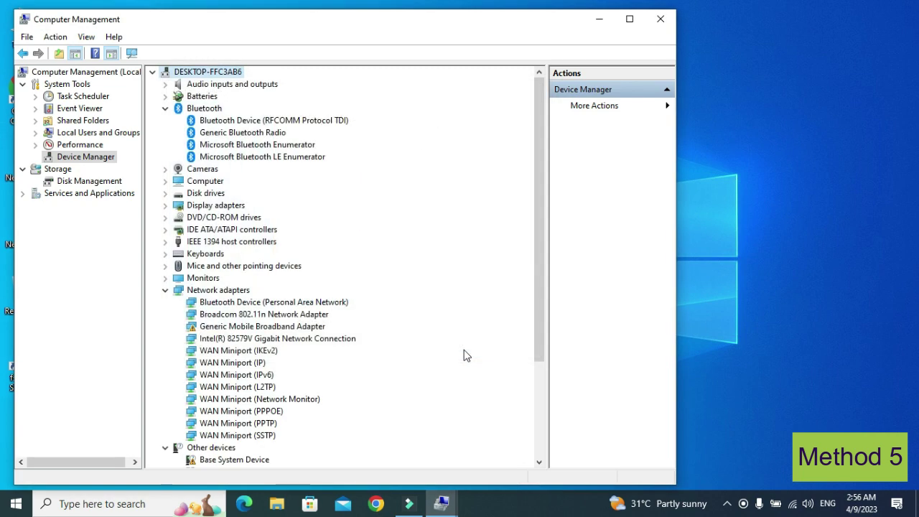
Close Computer Management and search Chrome for 'bluetooth driver for windows 10'.
left_click(661, 21)
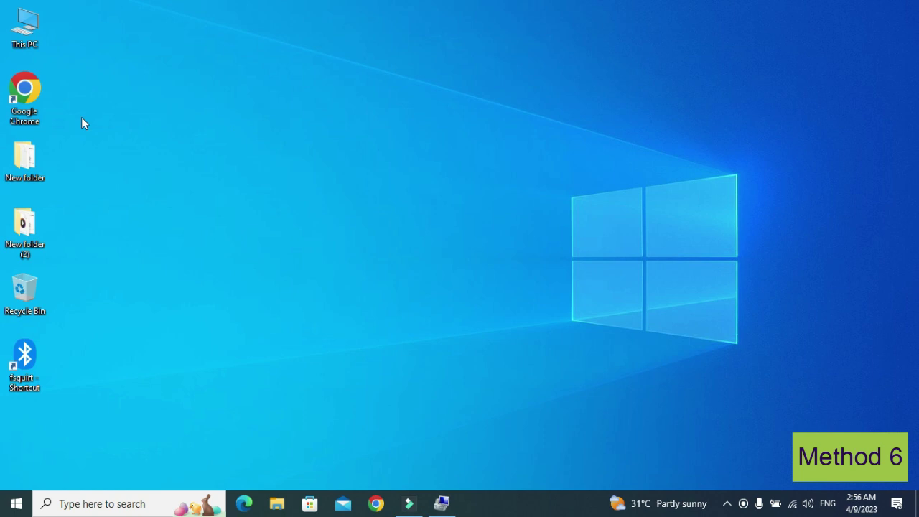
double_click(28, 101)
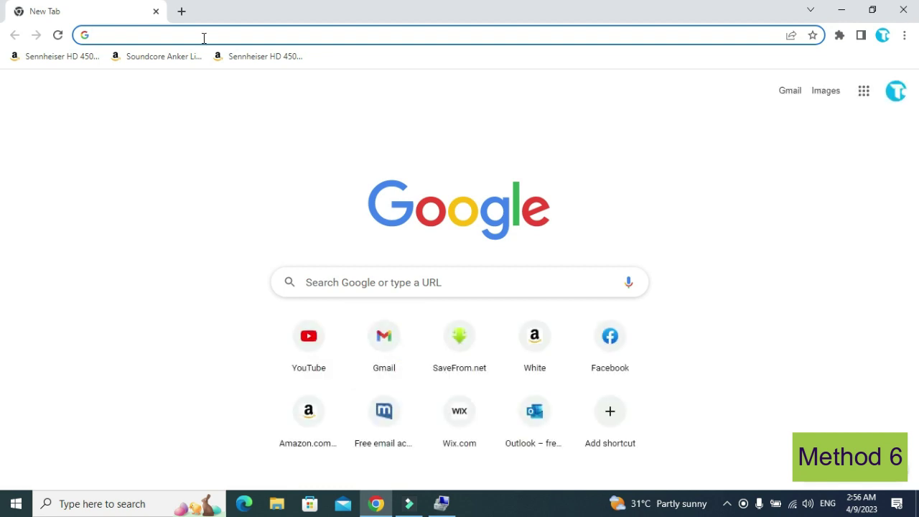
type("blueto")
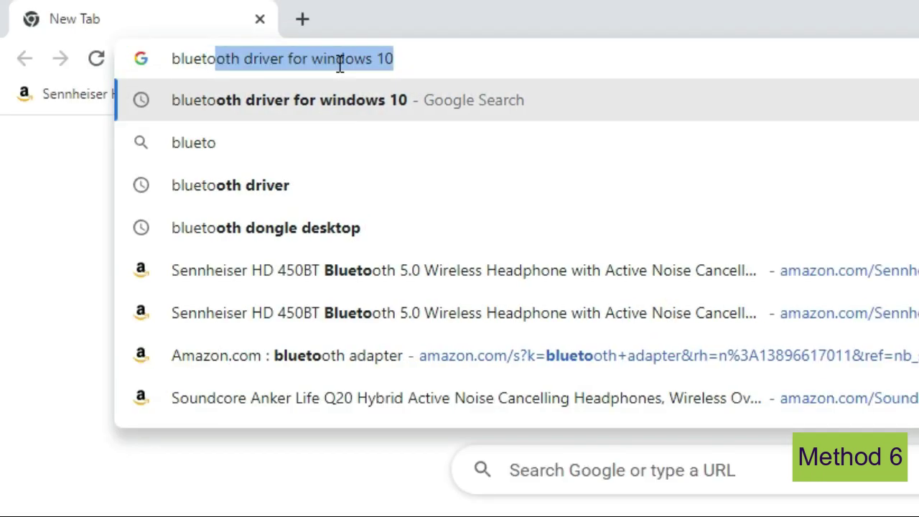
type("oth driver for ")
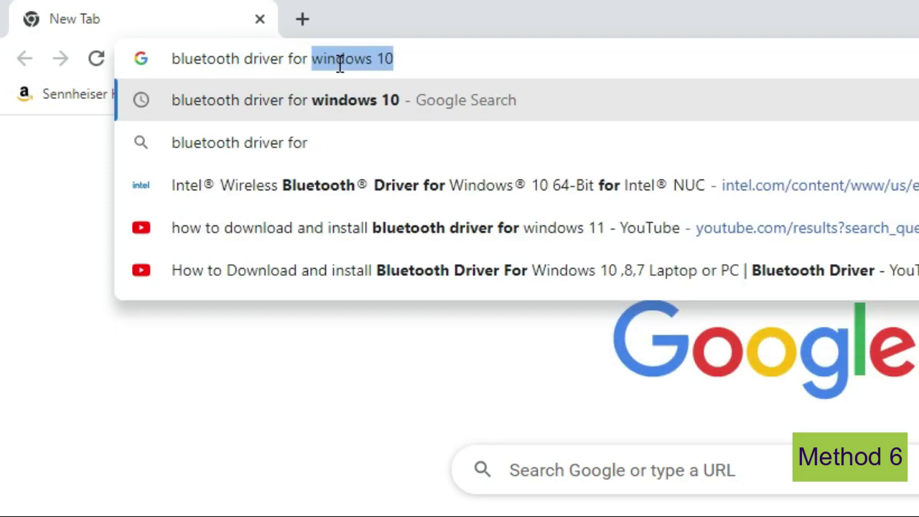
type("windows 10")
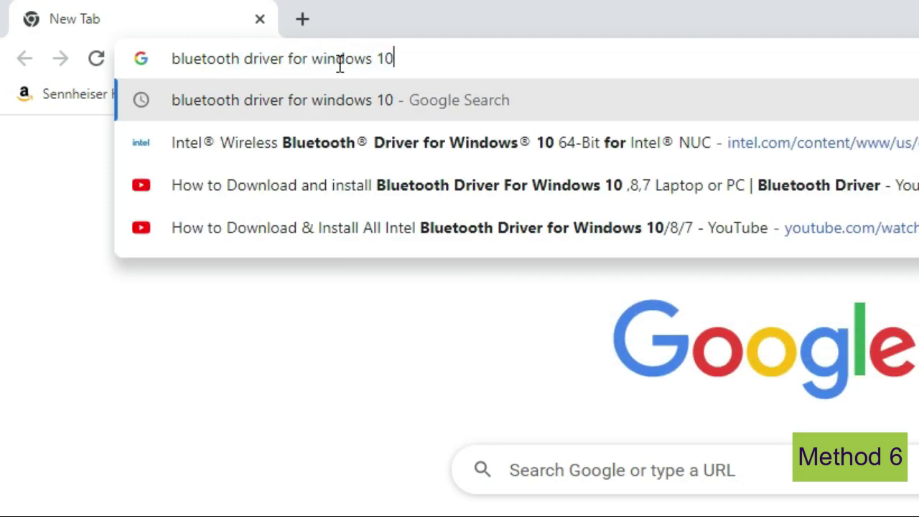
key("Return")
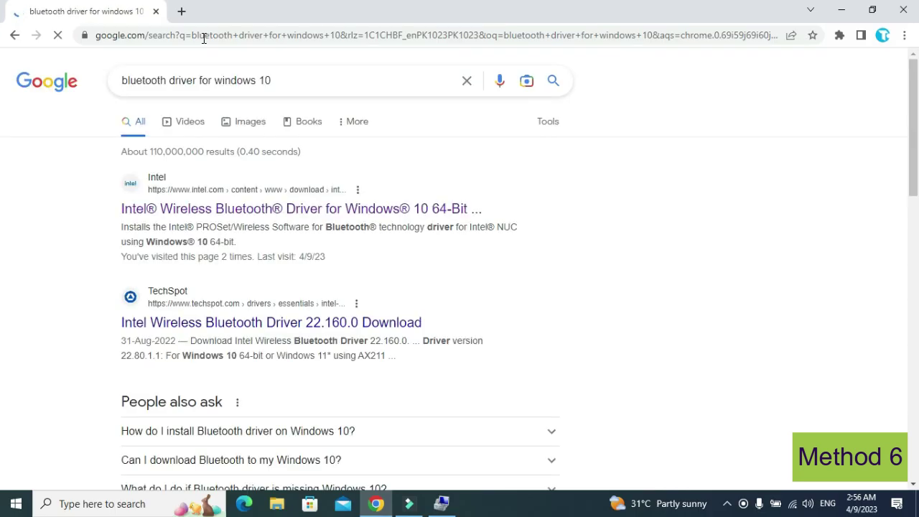
Download bt_22.40.0_64_win10.exe from Intel's Wireless Bluetooth driver page and run it.
left_click(237, 209)
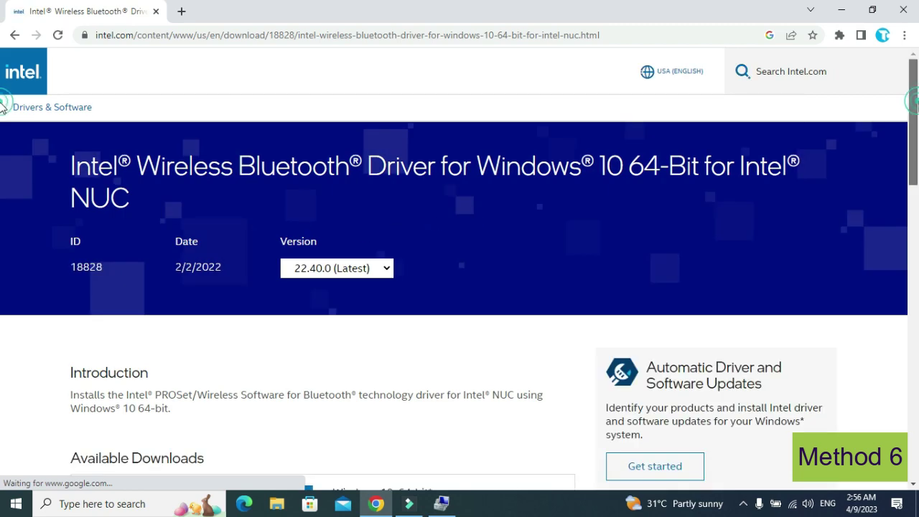
scroll(4, 108, "down", 3)
scroll(3, 163, "down", 2)
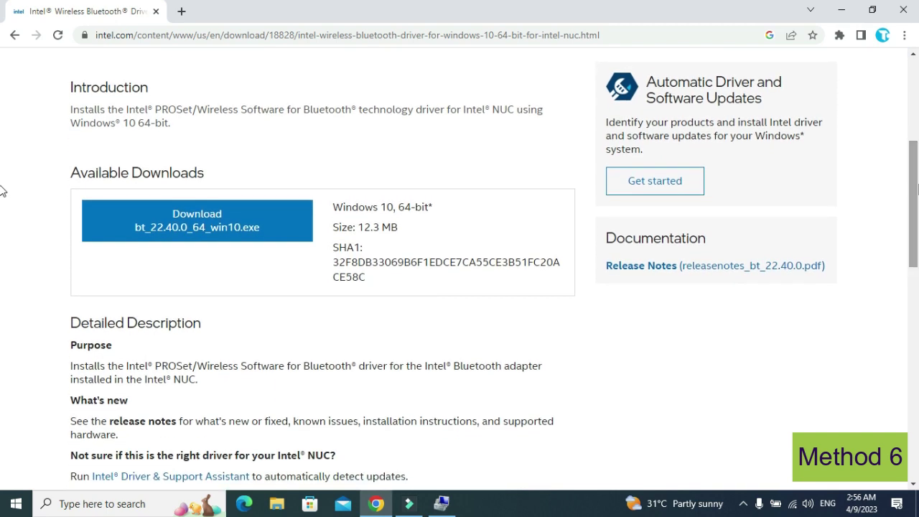
left_click(219, 220)
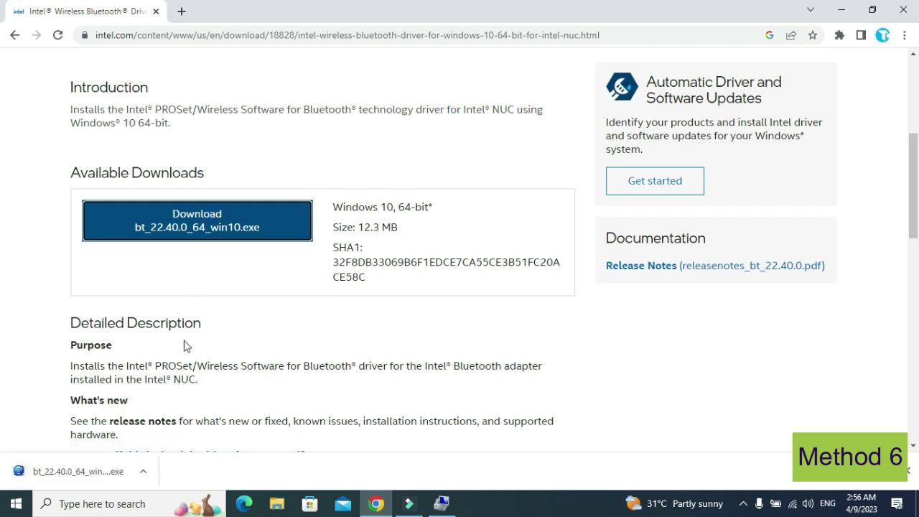
left_click(143, 472)
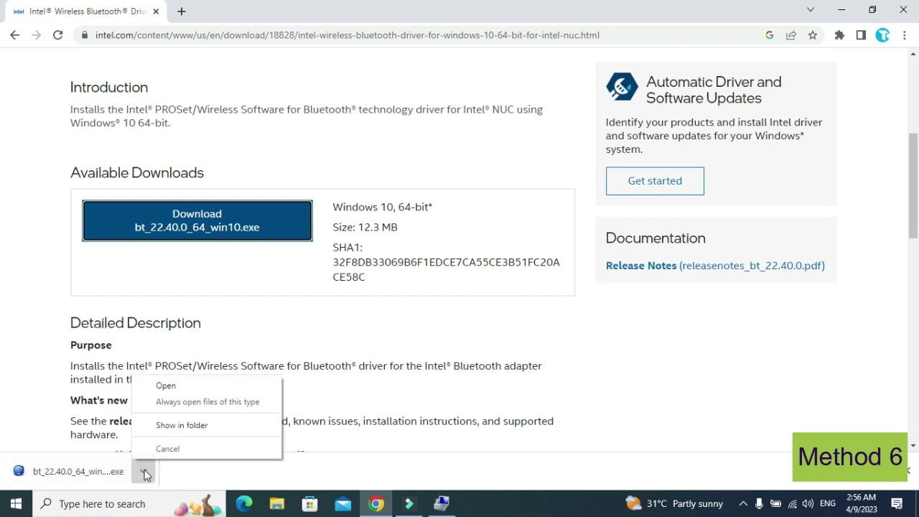
left_click(165, 386)
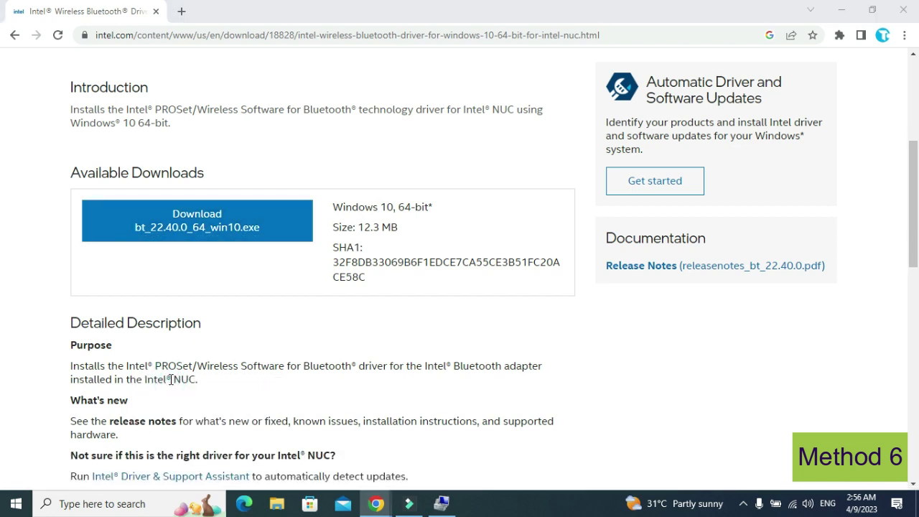
Accept the Intel Wireless Bluetooth licence terms and install with the Complete setup type.
left_click(839, 13)
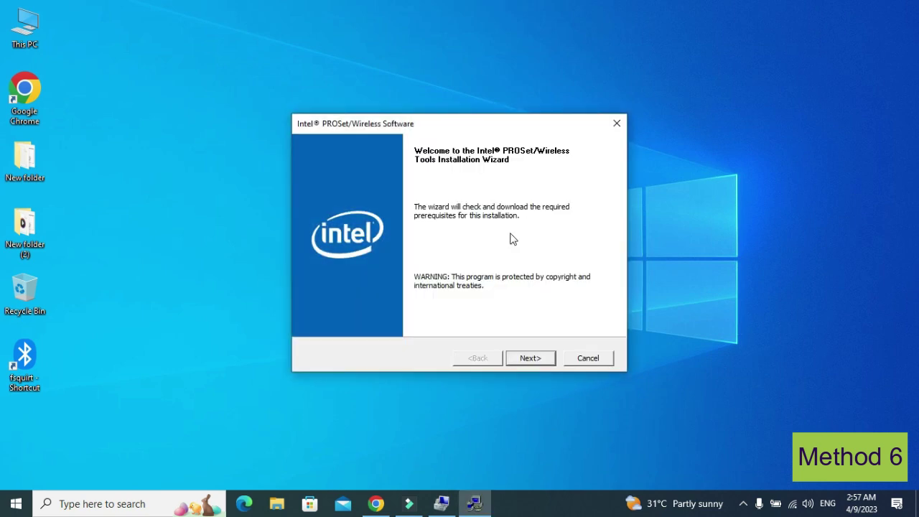
left_click(544, 359)
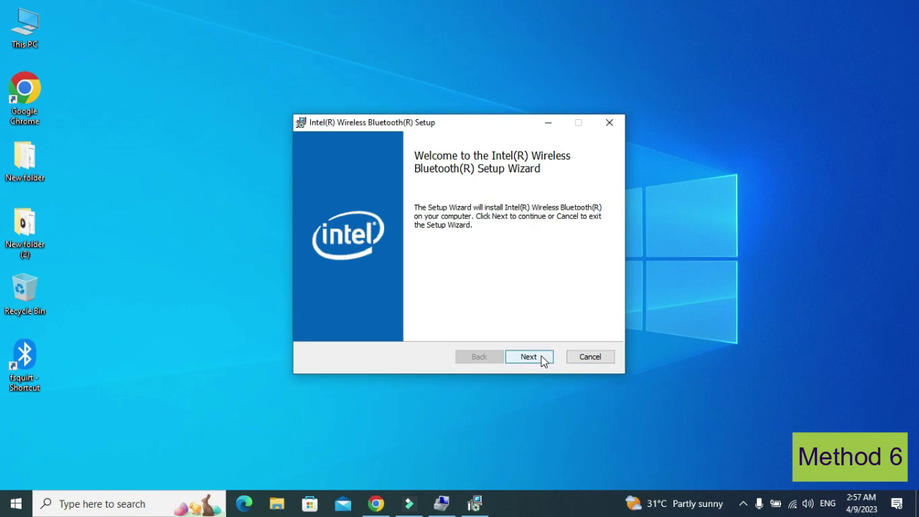
left_click(544, 361)
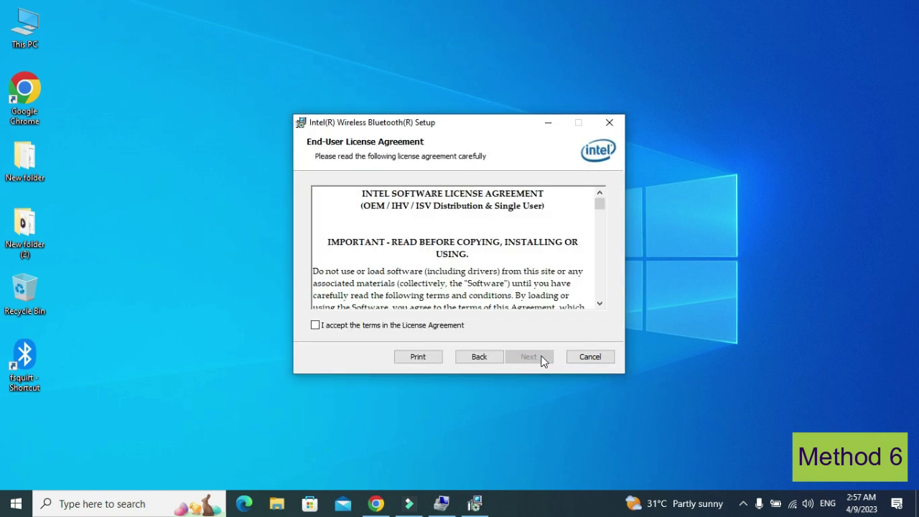
left_click(320, 329)
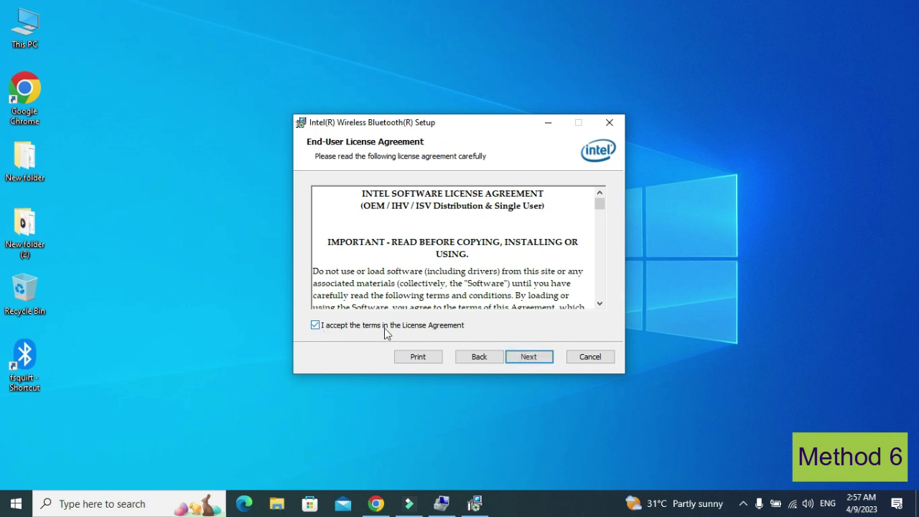
left_click(530, 363)
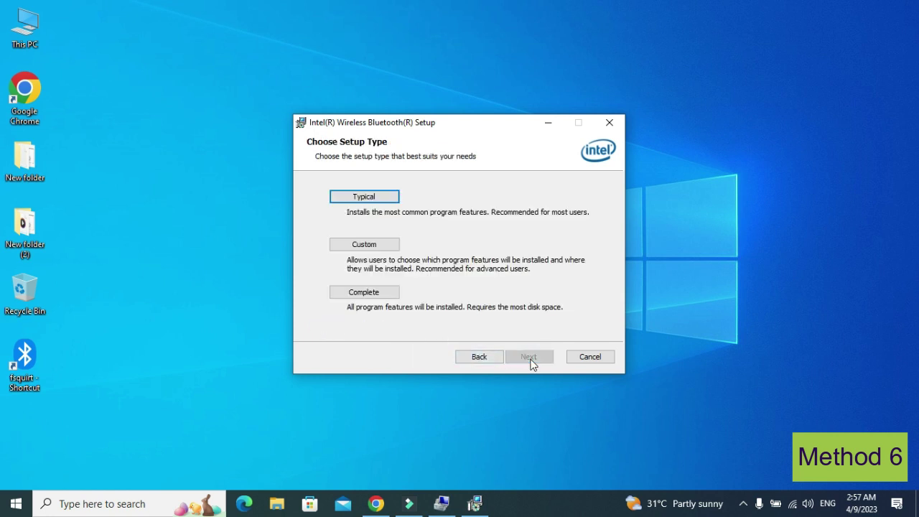
left_click(382, 300)
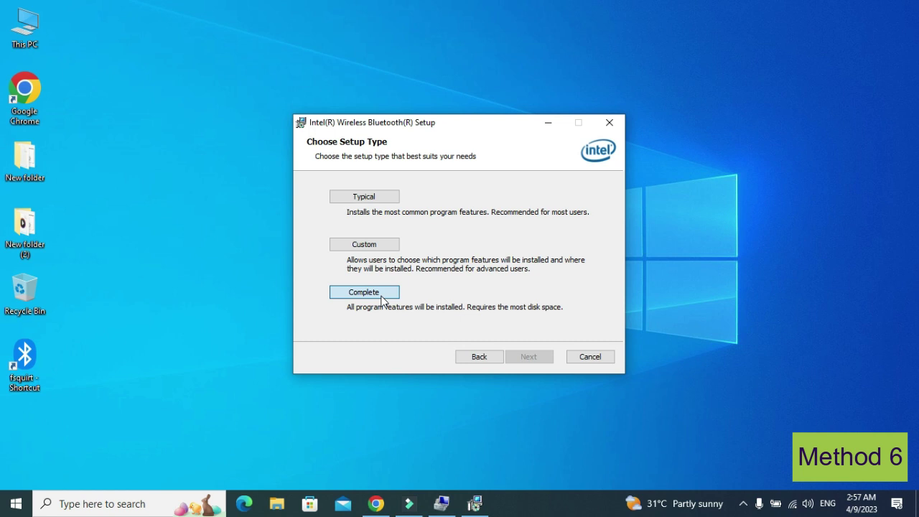
left_click(382, 300)
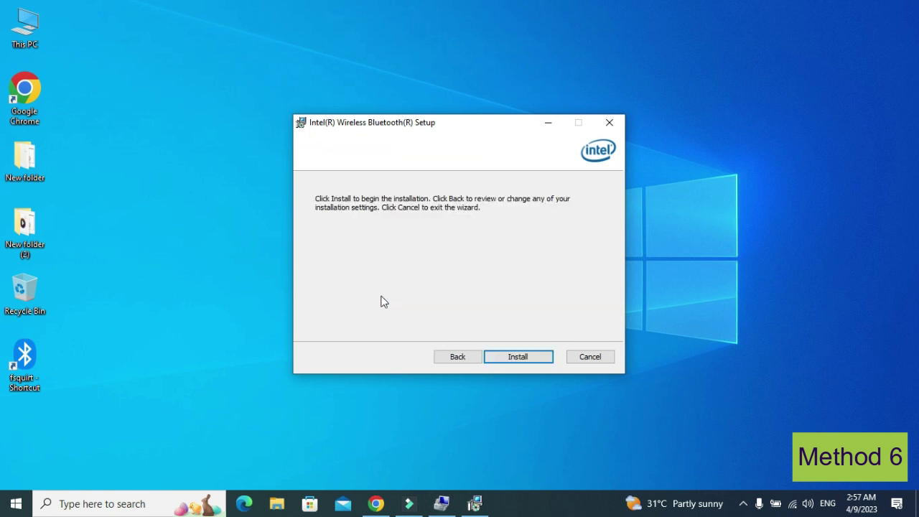
left_click(514, 358)
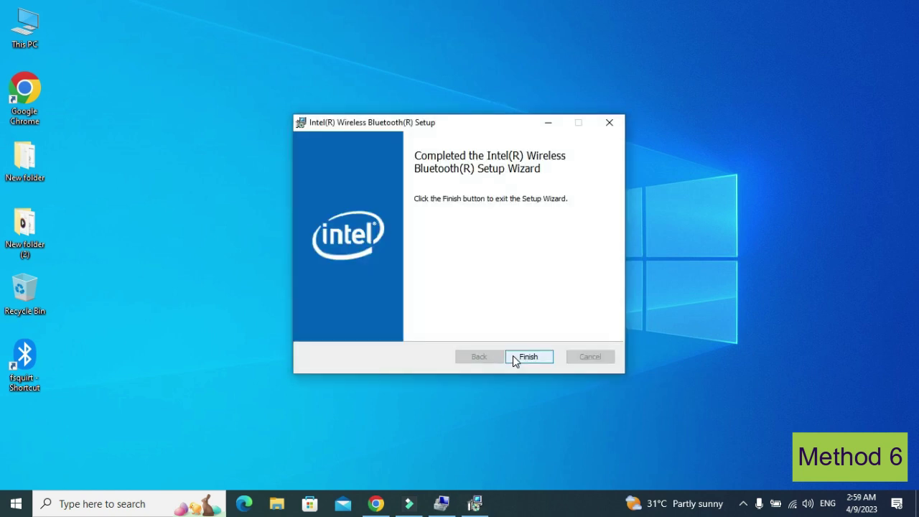
Finish and exit the Intel Wireless Bluetooth Setup Wizard.
left_click(515, 359)
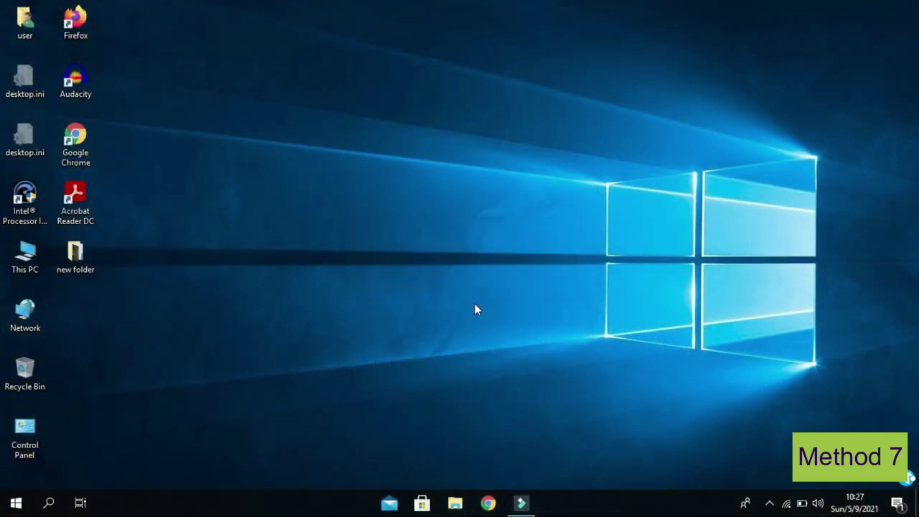
Search 'bluetooth' and open Bluetooth and other devices settings.
left_click(770, 503)
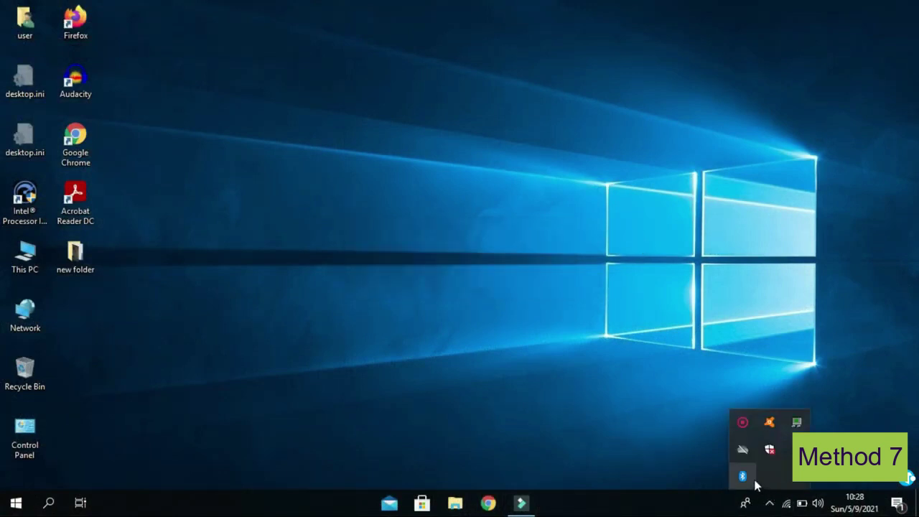
left_click(610, 344)
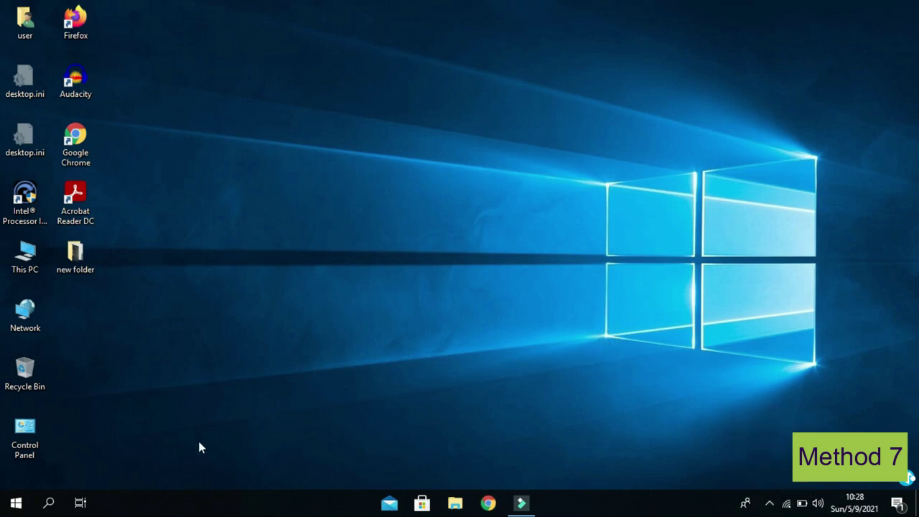
left_click(47, 505)
type("b")
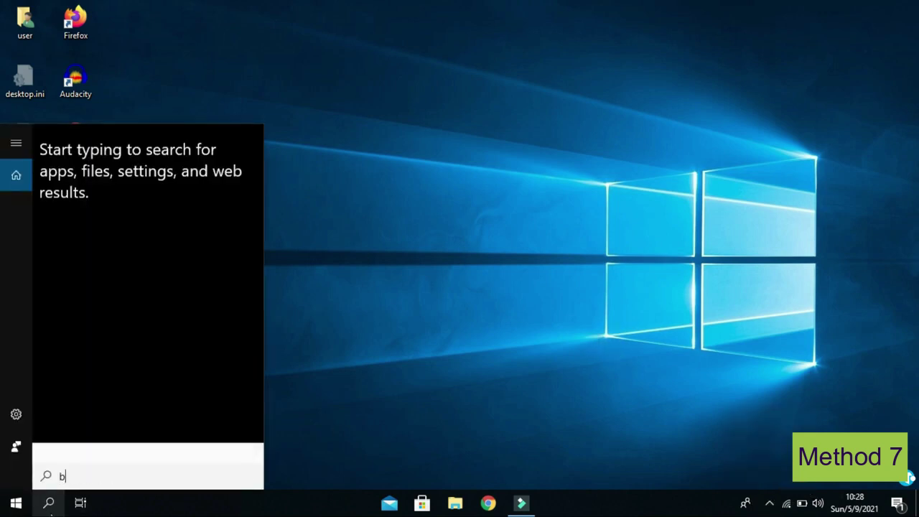
type("luetooth")
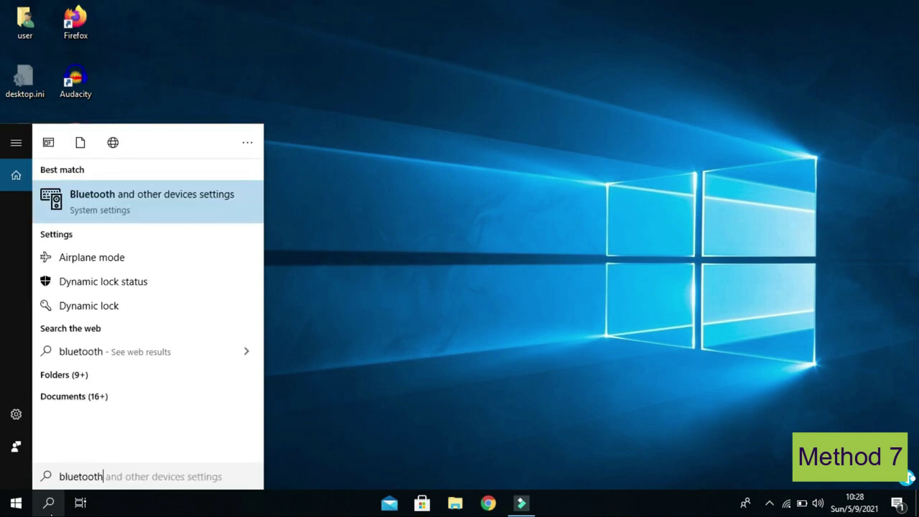
left_click(171, 199)
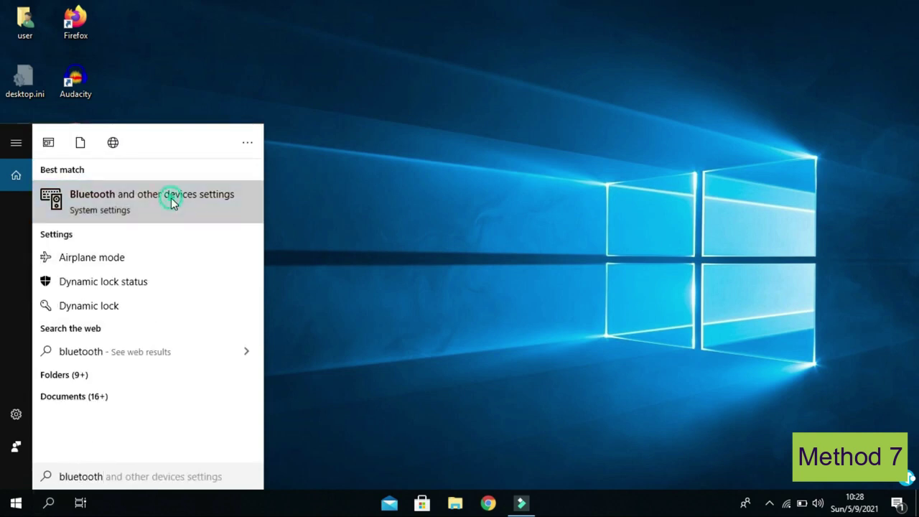
Toggle Bluetooth off and back on, then begin adding a Bluetooth or other device.
left_click(246, 151)
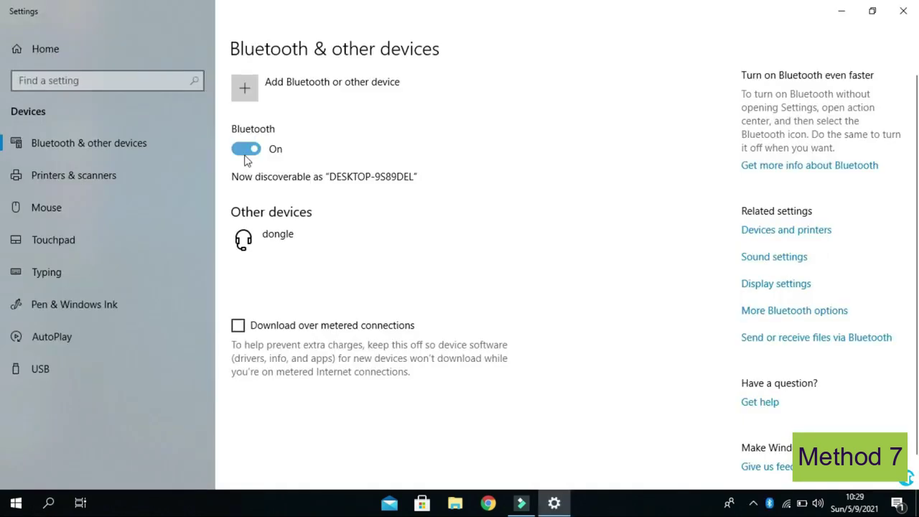
left_click(245, 155)
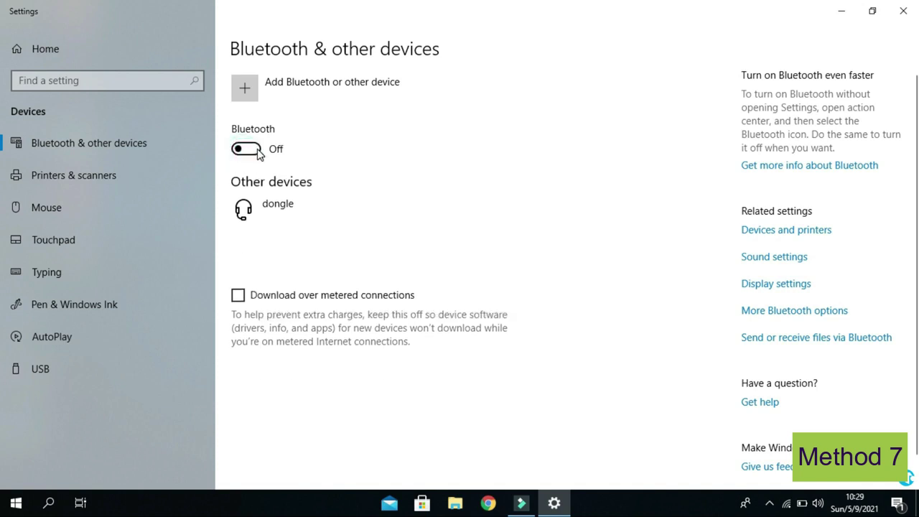
left_click(257, 153)
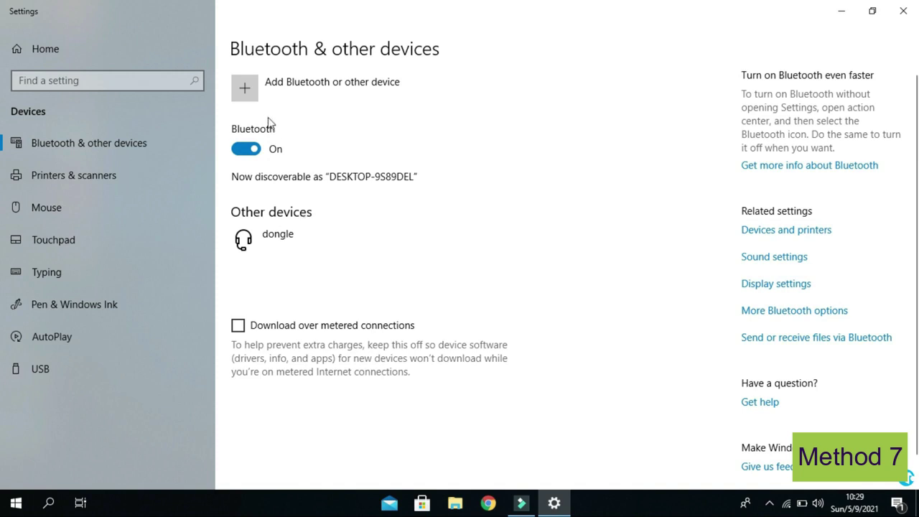
left_click(251, 95)
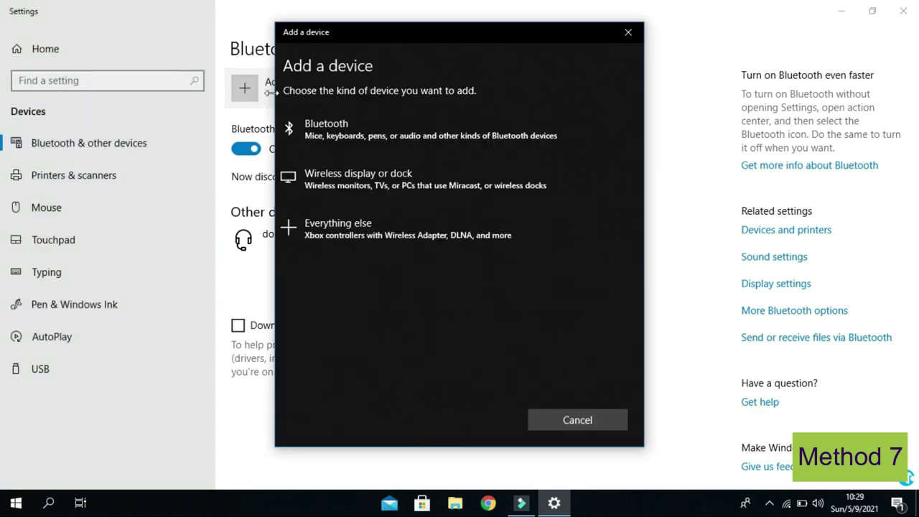
Pair the P47 headphones as a Bluetooth device and close the dialog once connected.
left_click(340, 119)
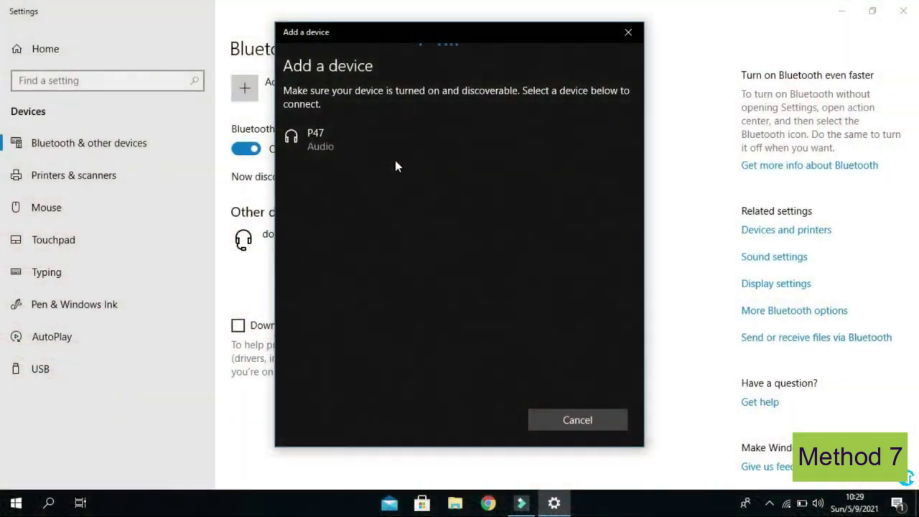
left_click(383, 142)
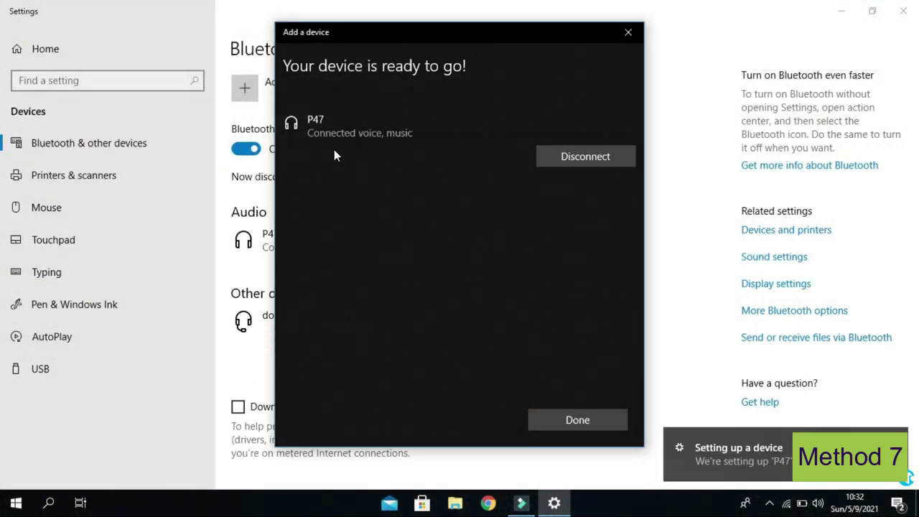
left_click(552, 420)
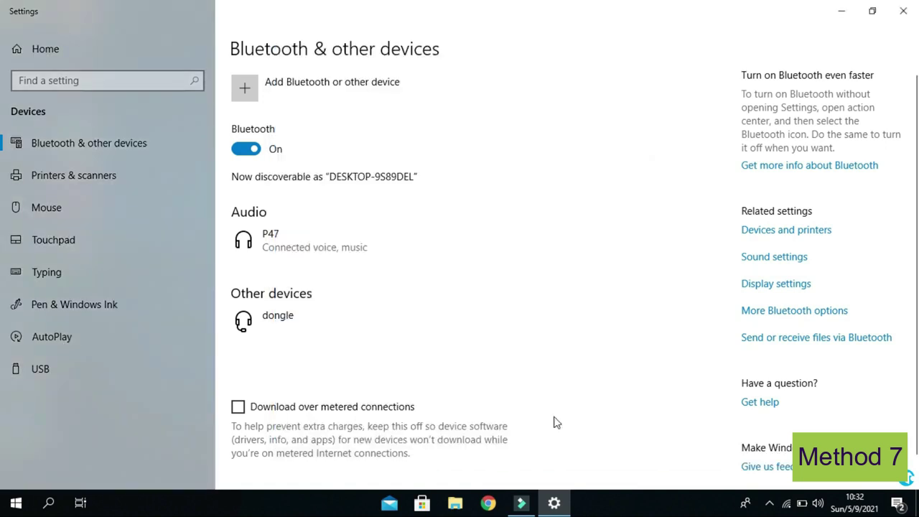